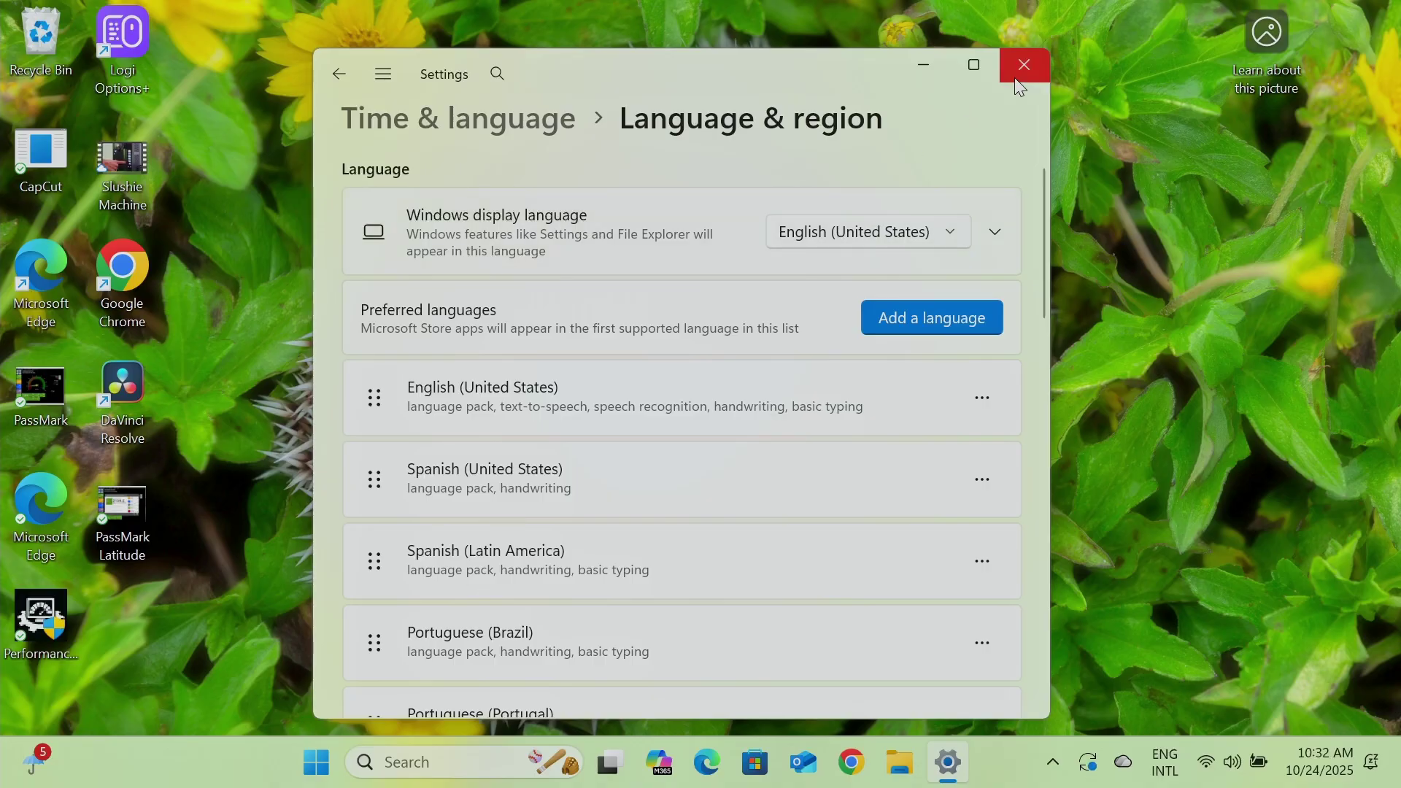
- Reopen Settings on the language and region page and review the available display languages
click(1020, 73)
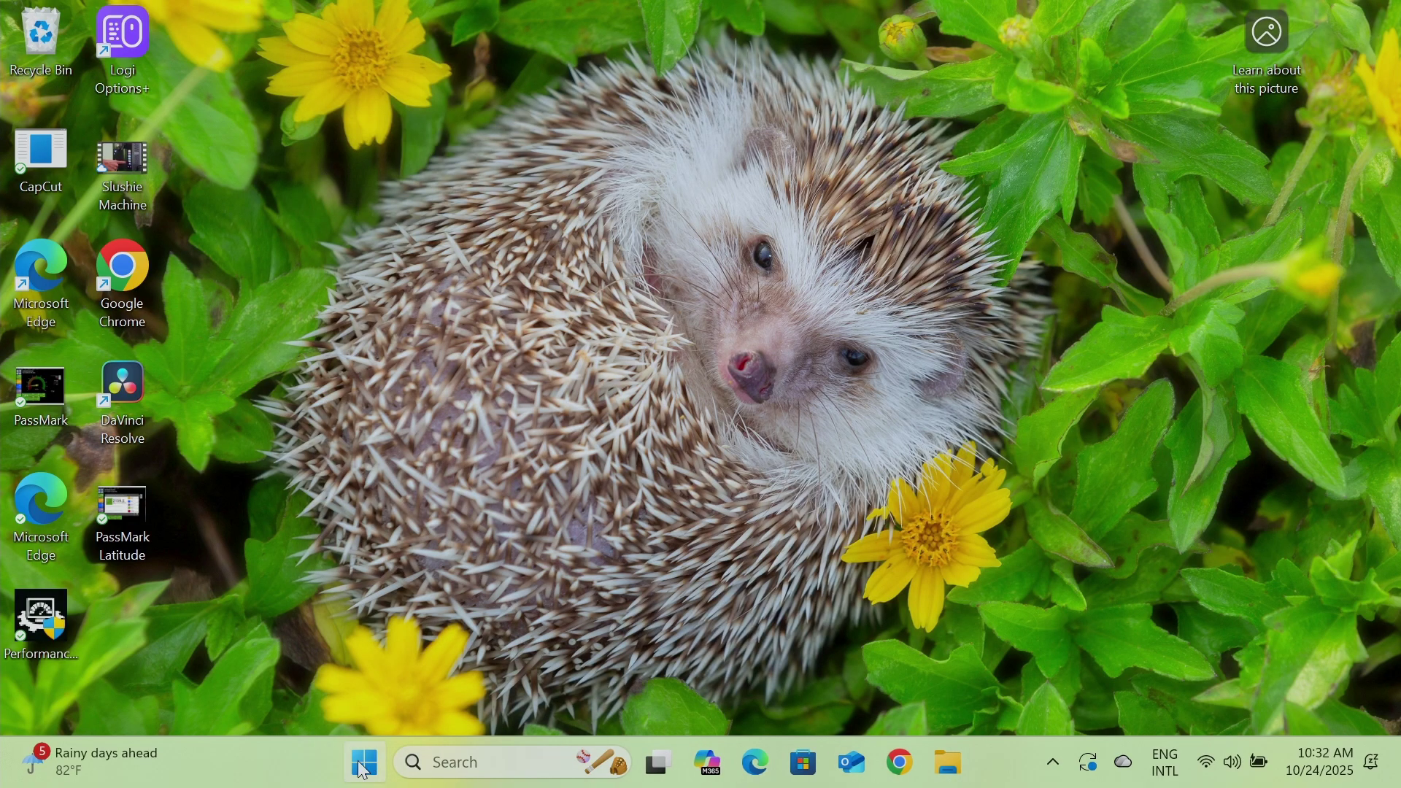
right_click(363, 770)
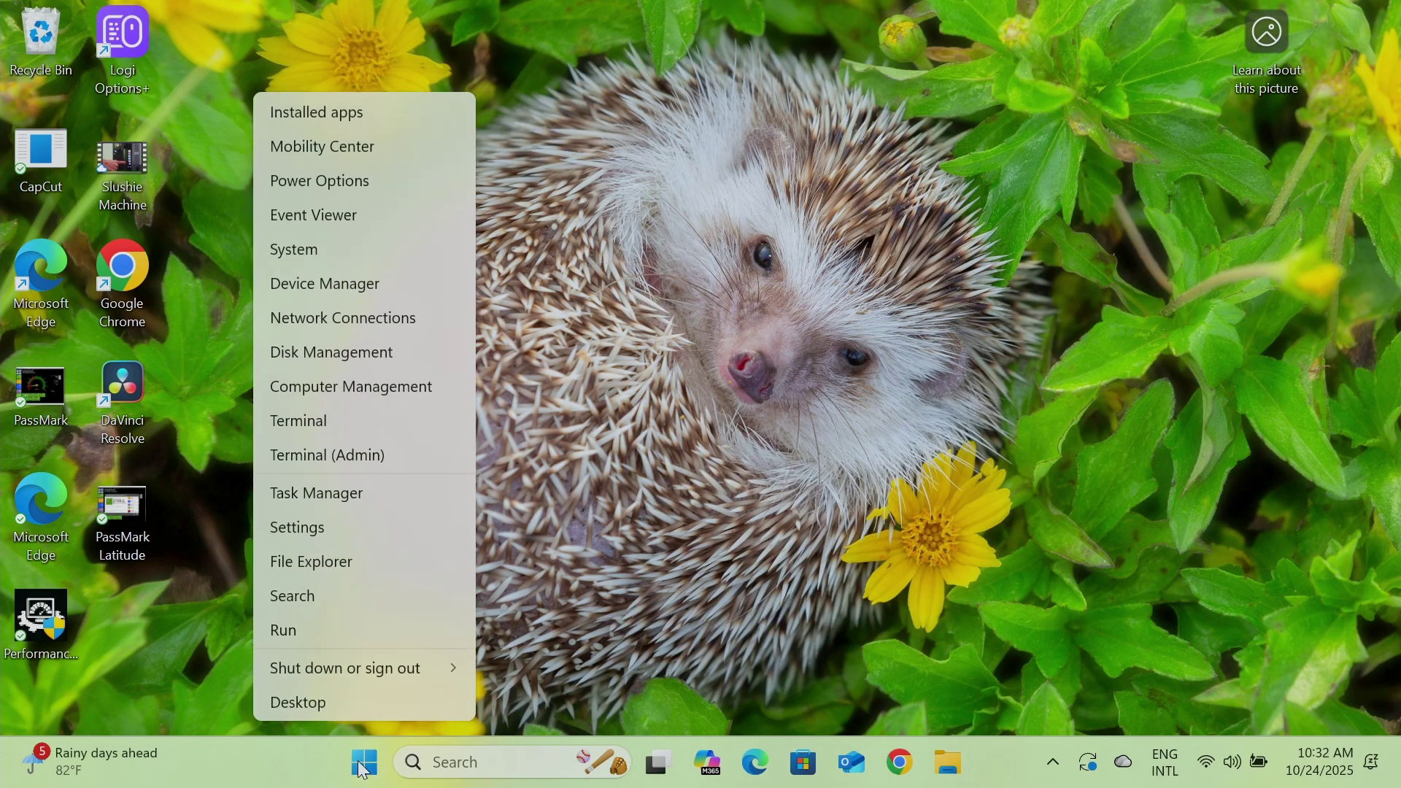
click(346, 529)
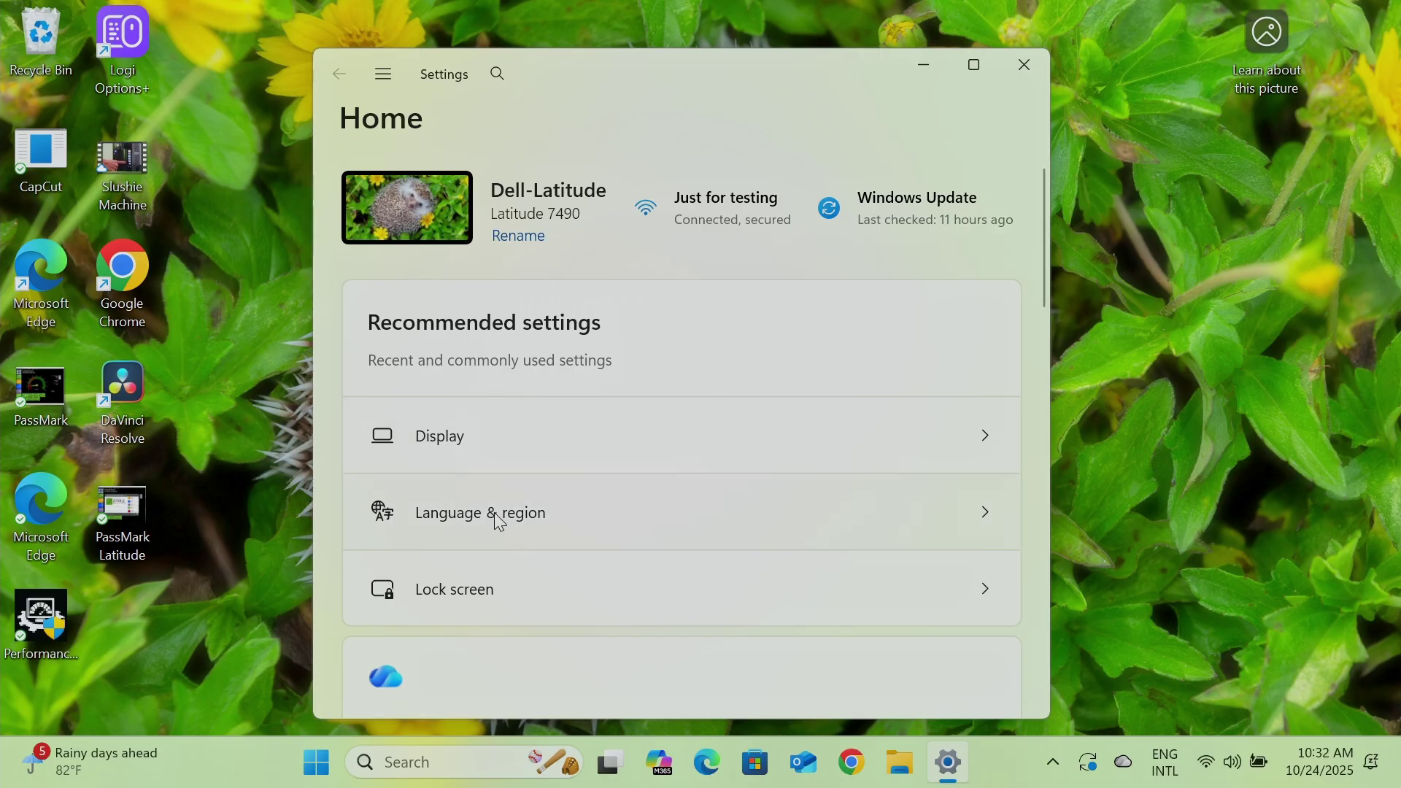
click(572, 509)
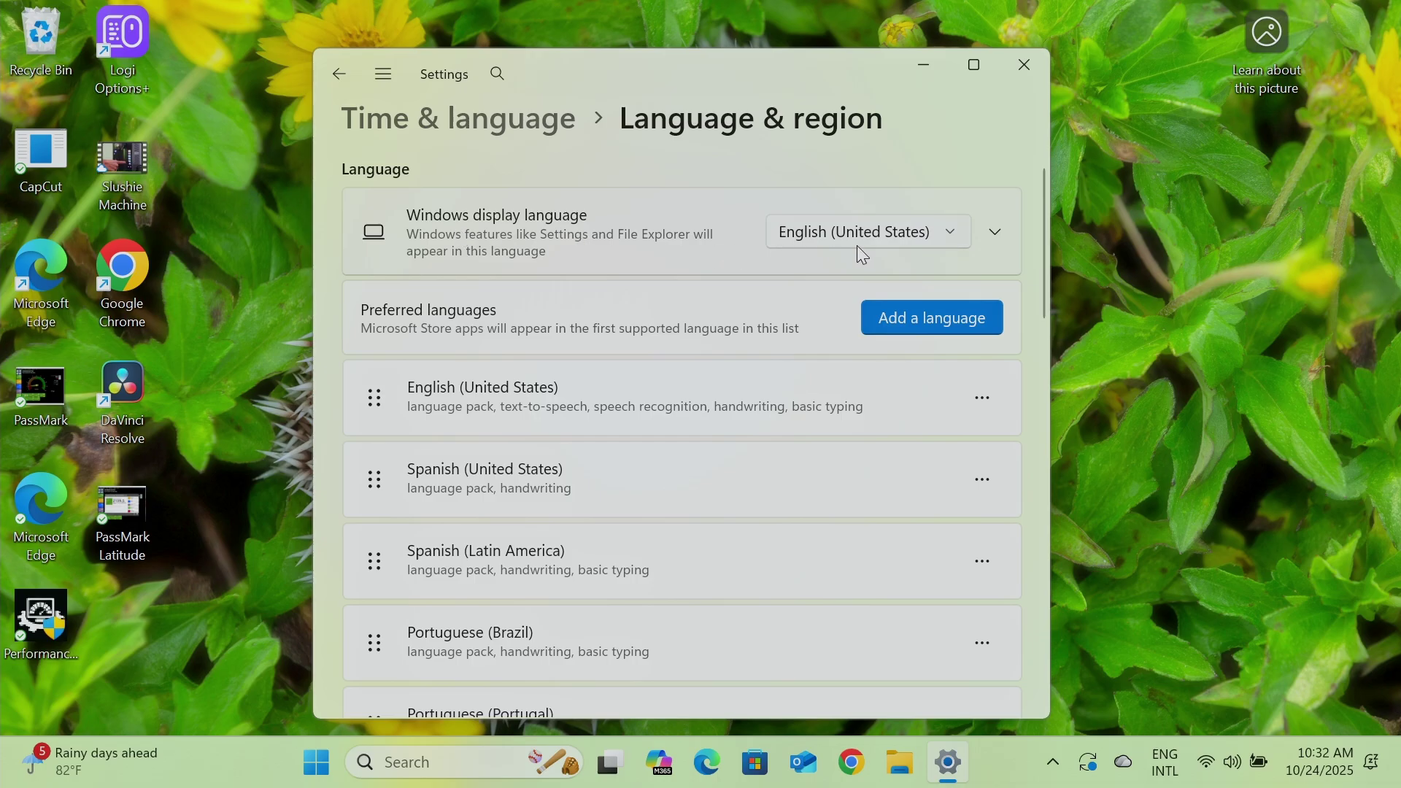
click(926, 240)
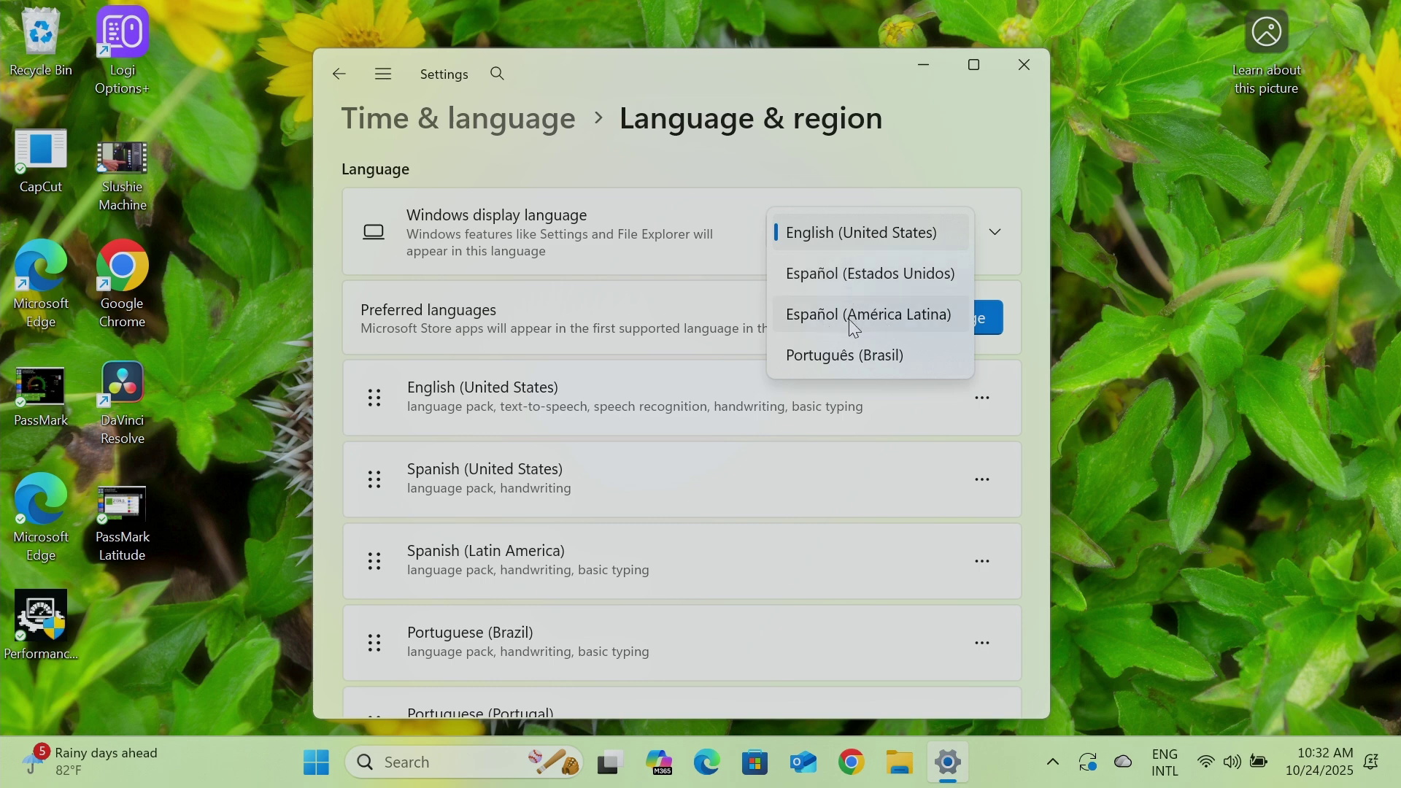
click(714, 215)
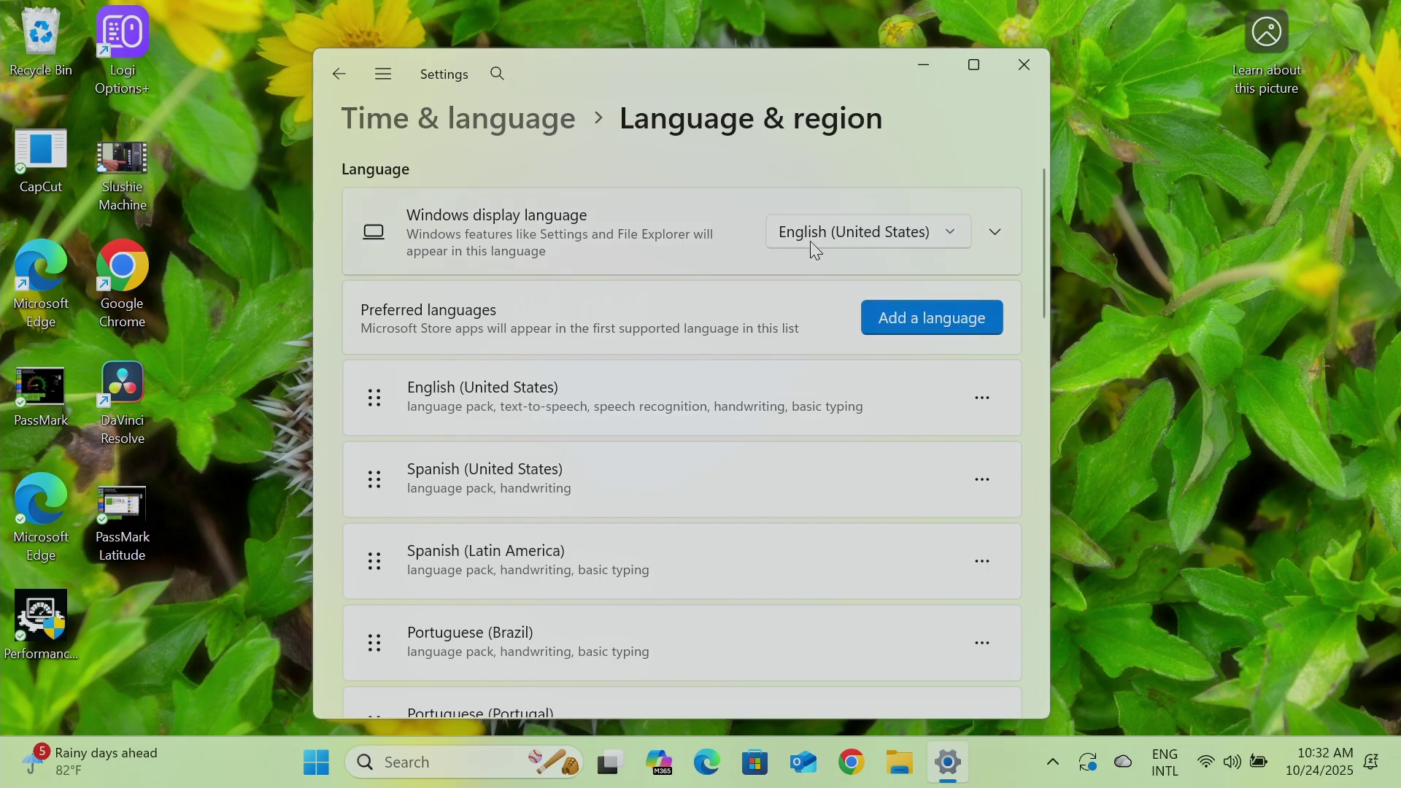
- Abandon adding Español (Argentina) and make Español (Estados Unidos) the Windows display language
click(896, 317)
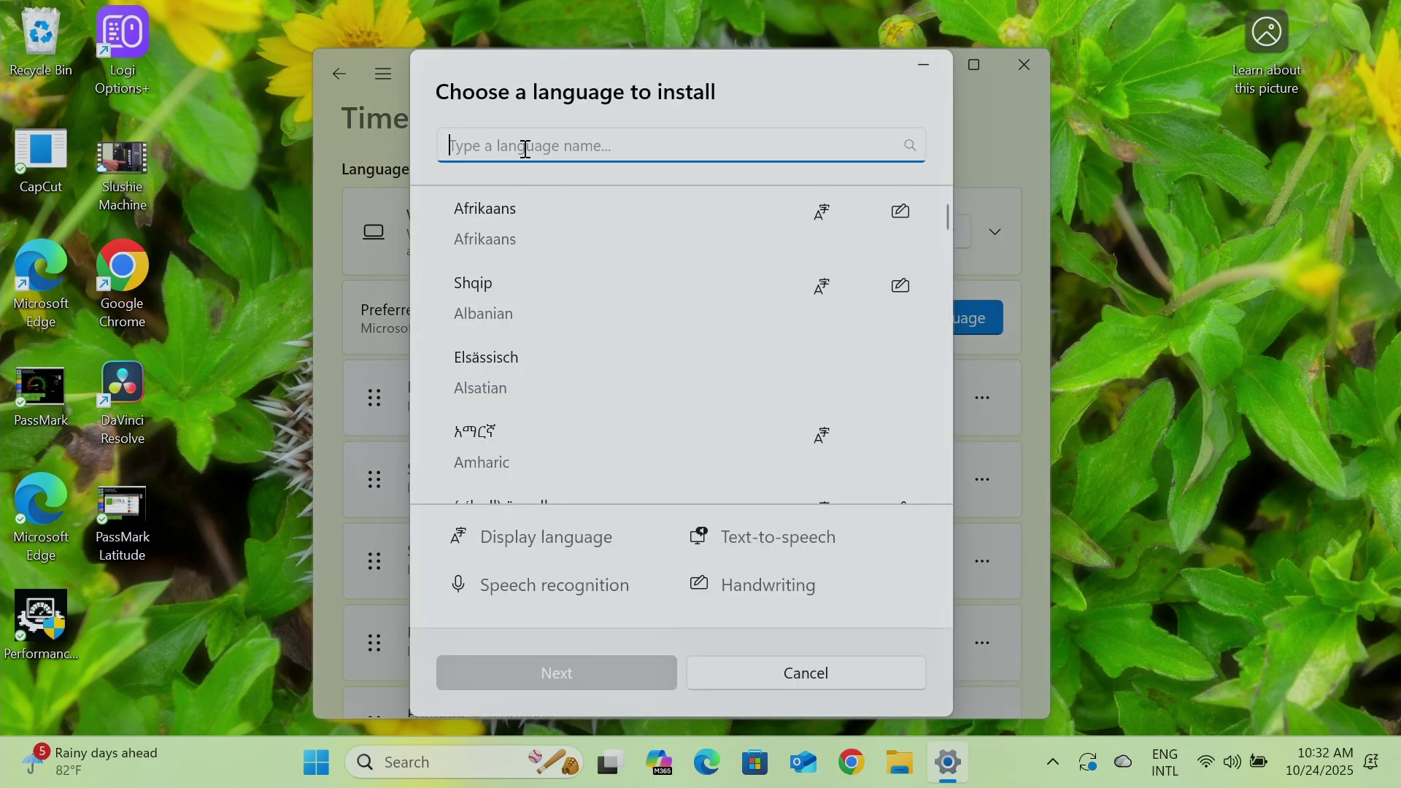
text(spa)
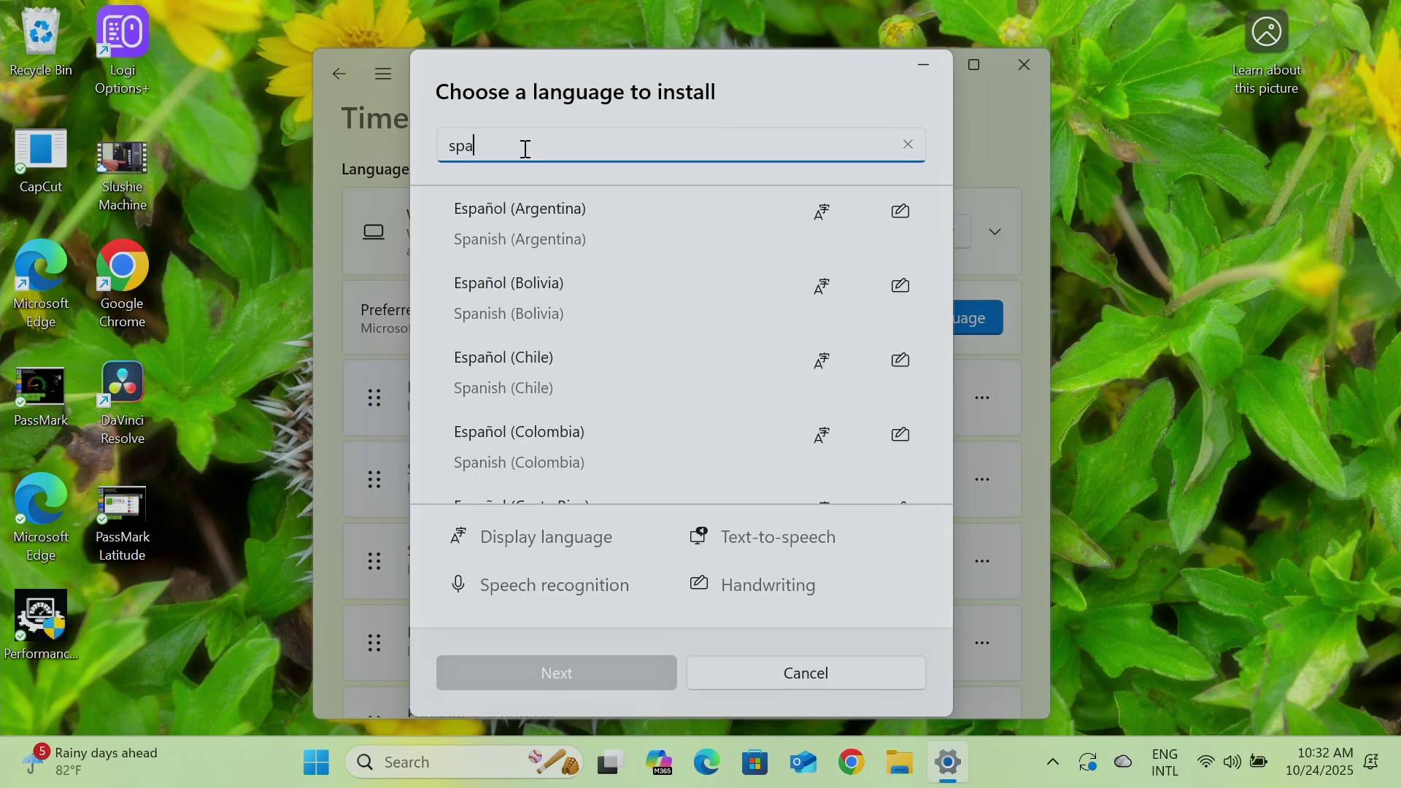
click(515, 222)
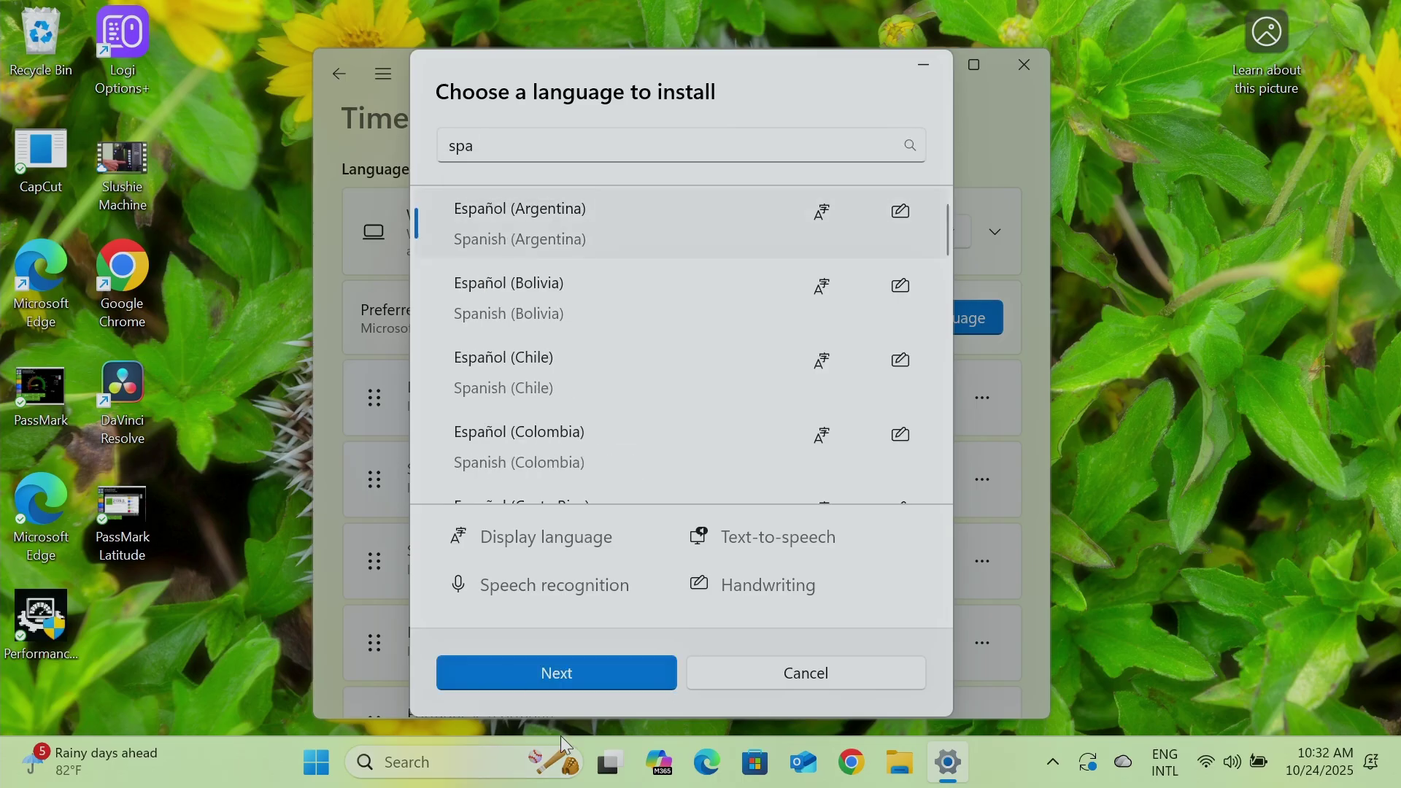
click(600, 677)
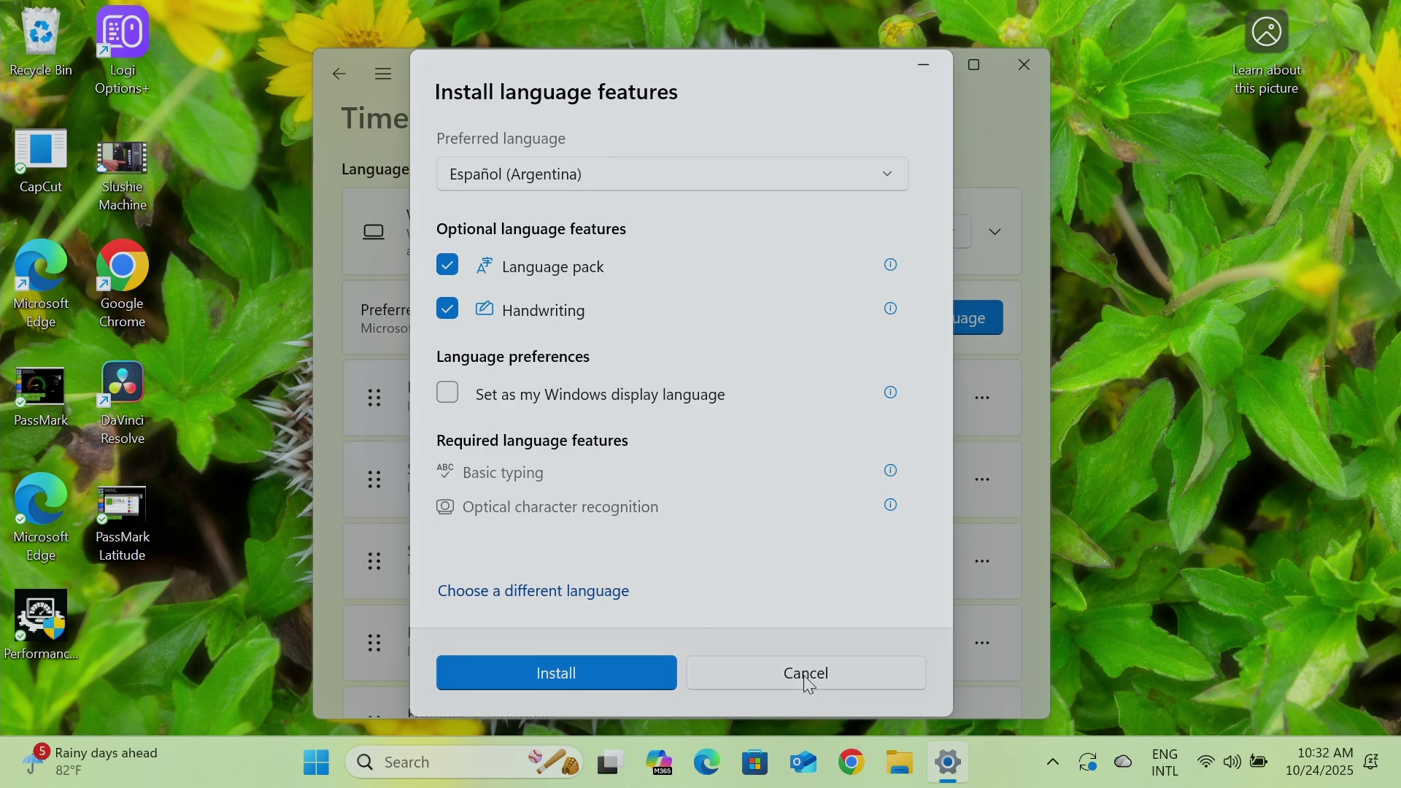
click(777, 668)
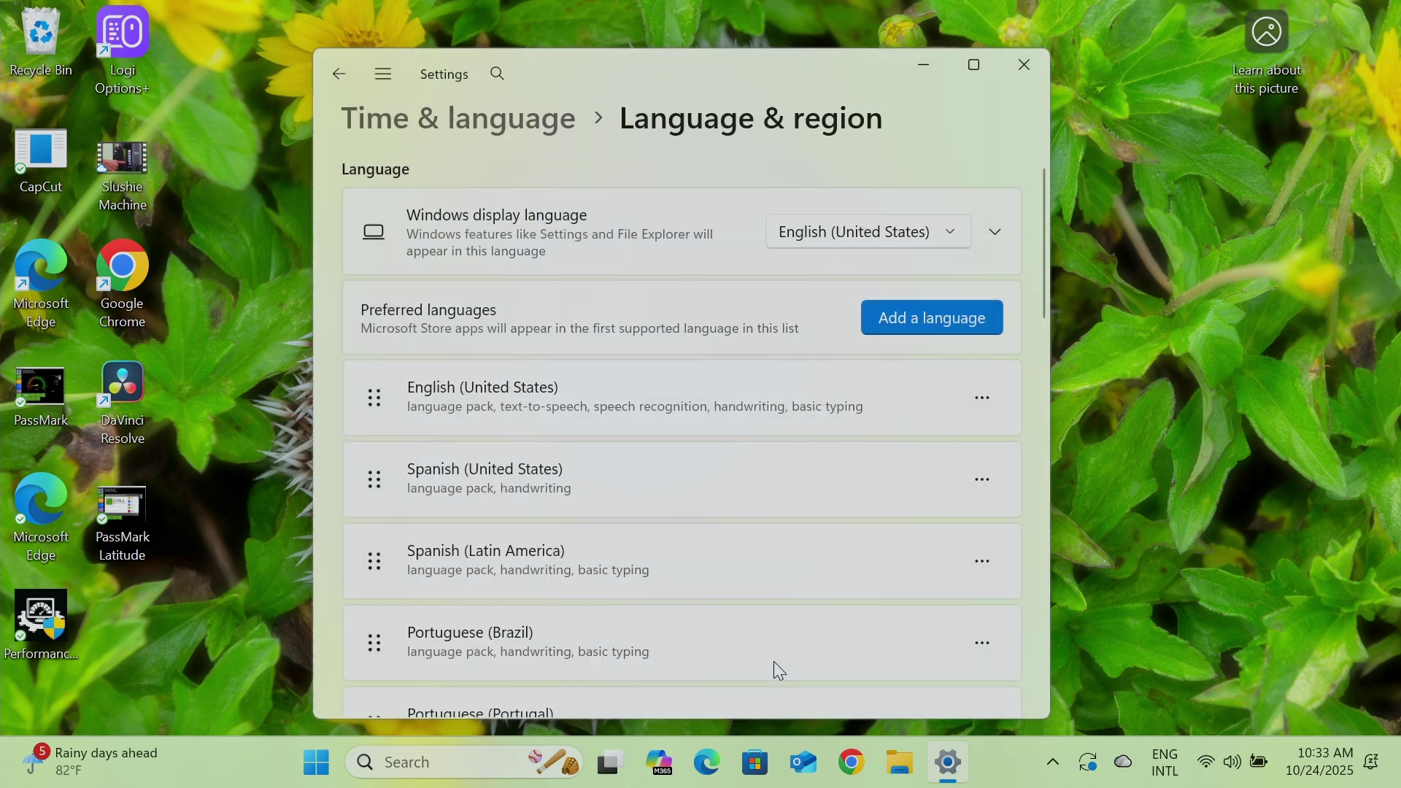
click(886, 245)
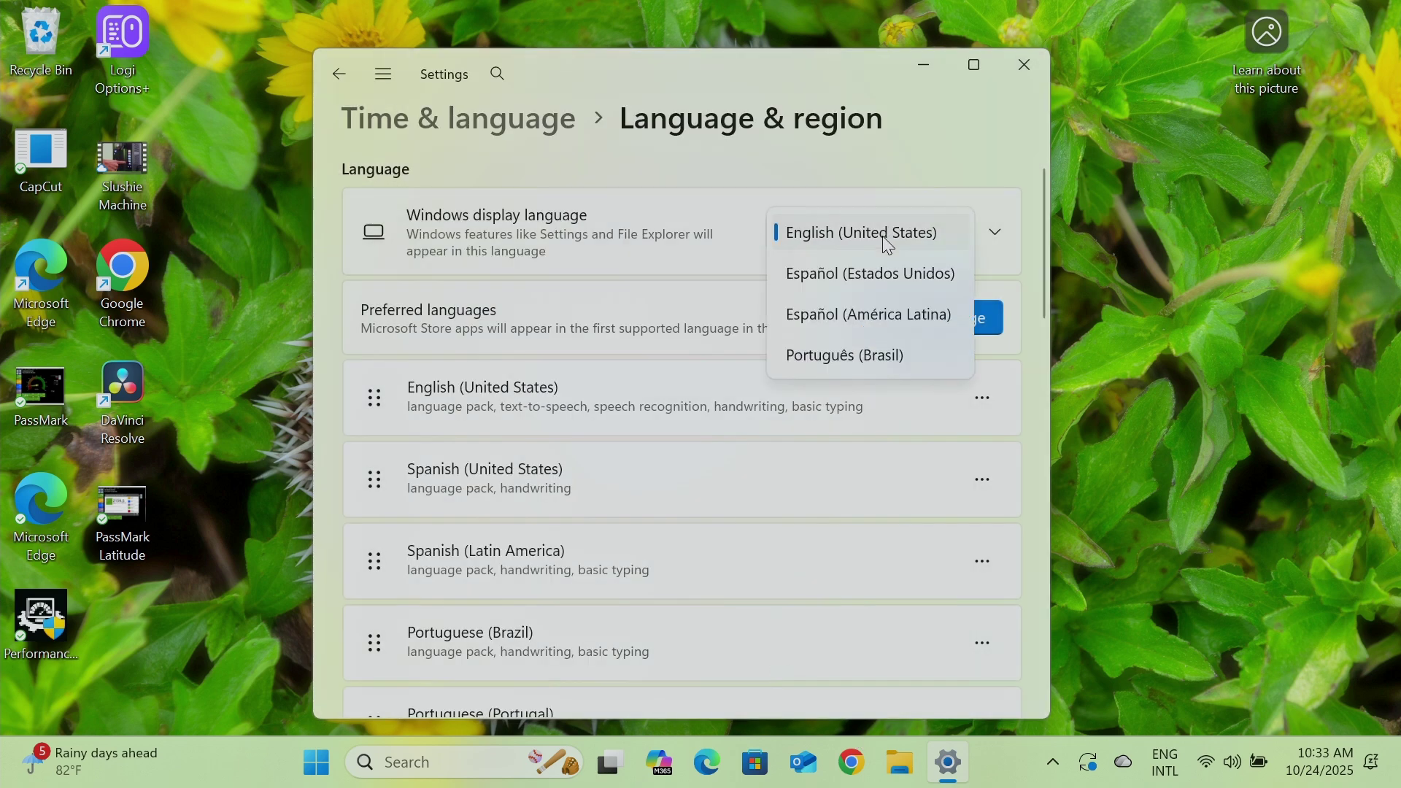
click(844, 285)
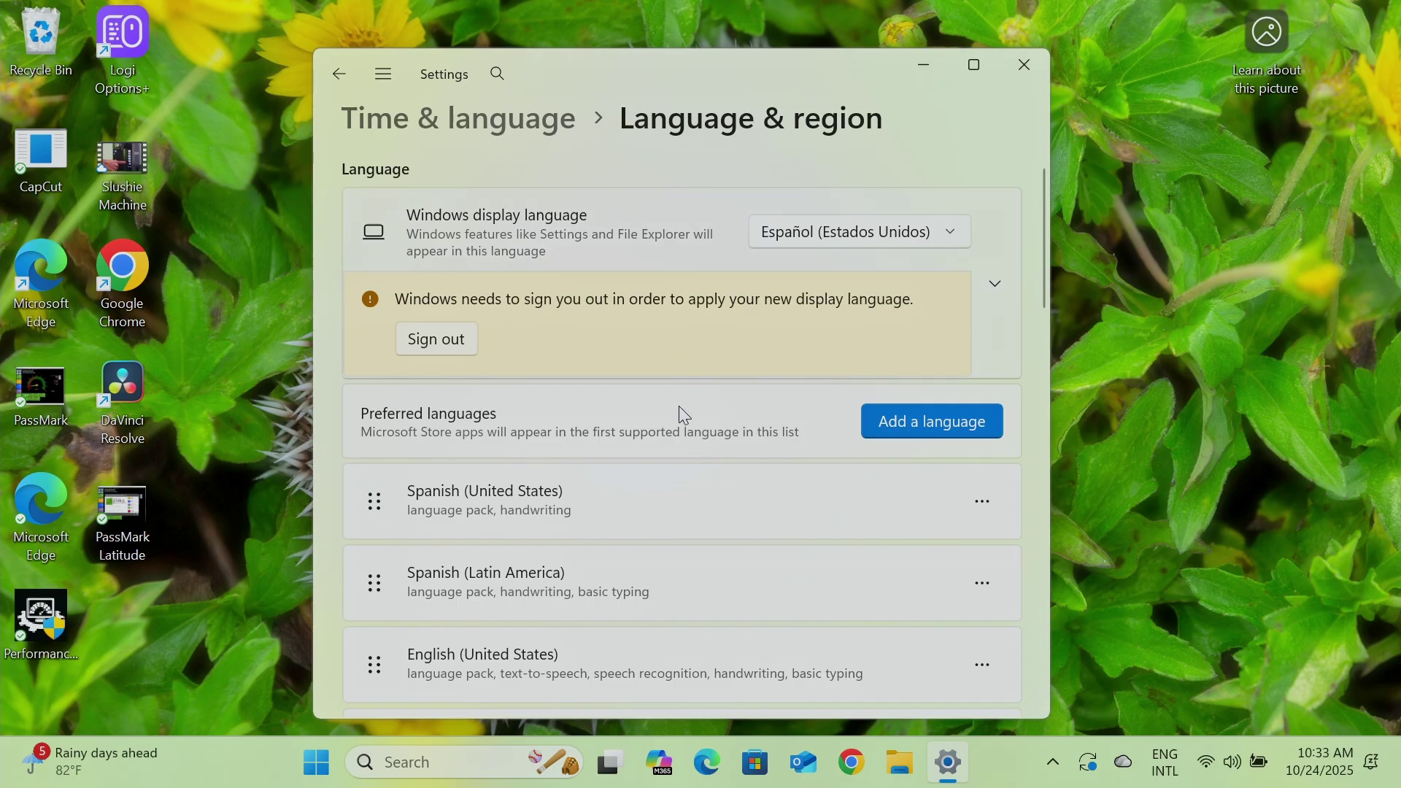
- Open Control Panel from a 'contr' search, then close it again
click(406, 762)
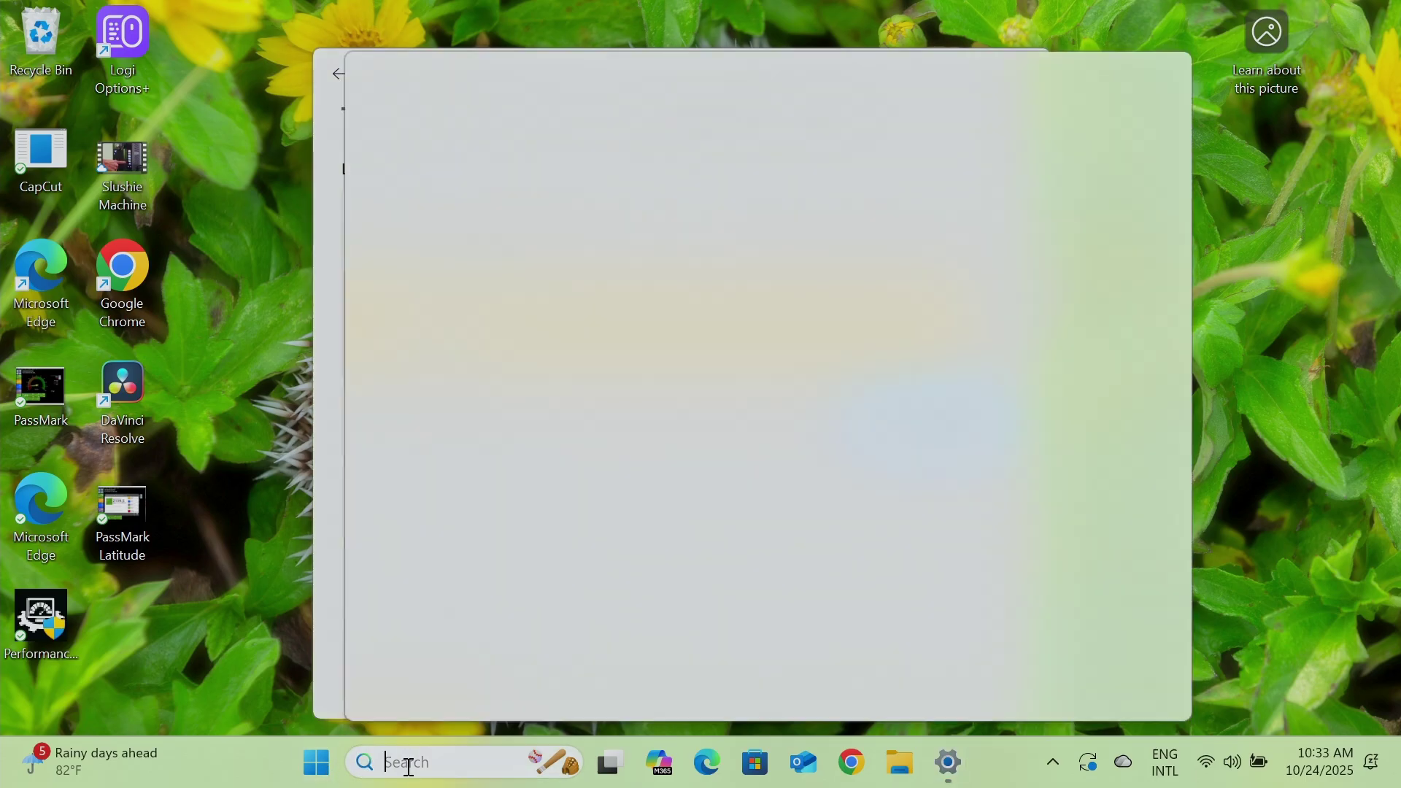
text(contr)
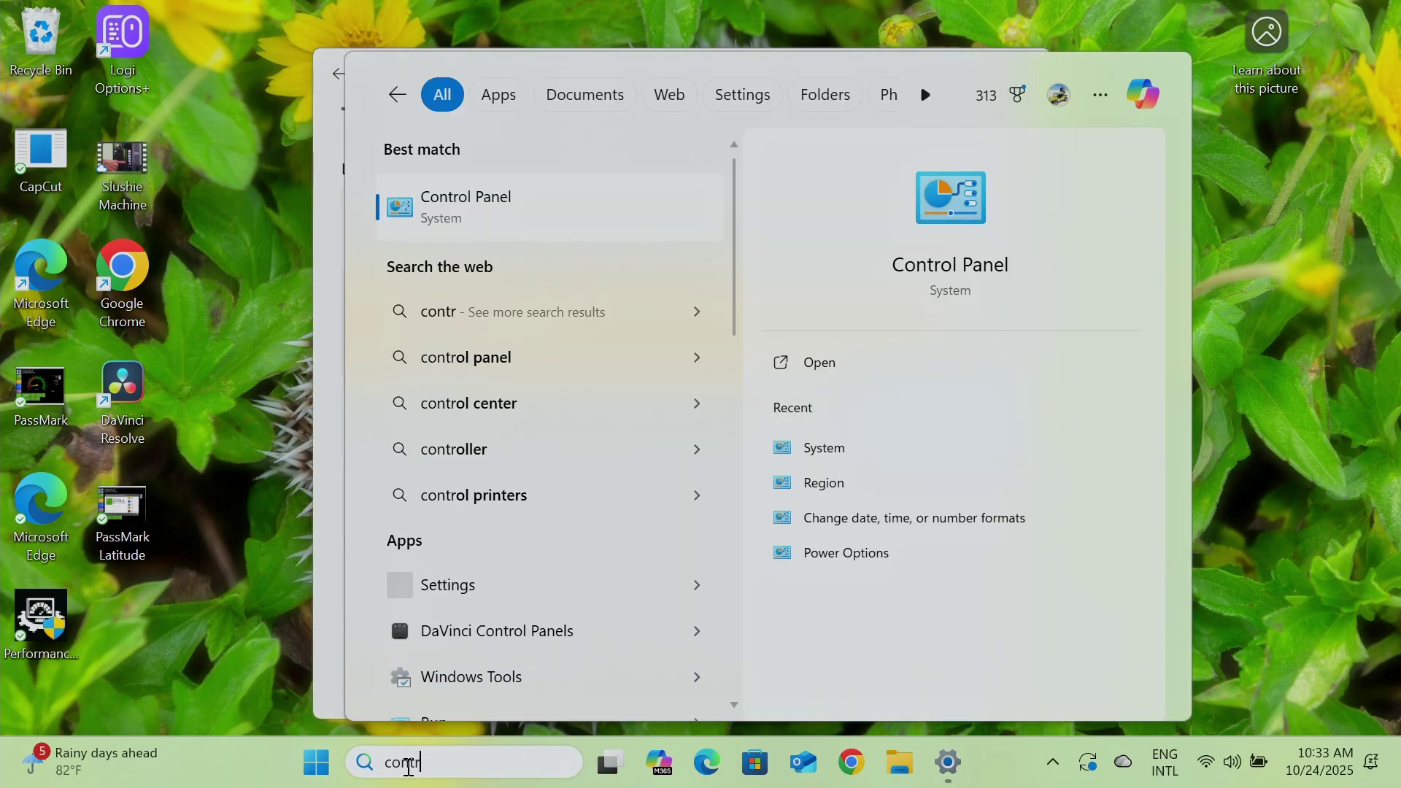
click(489, 213)
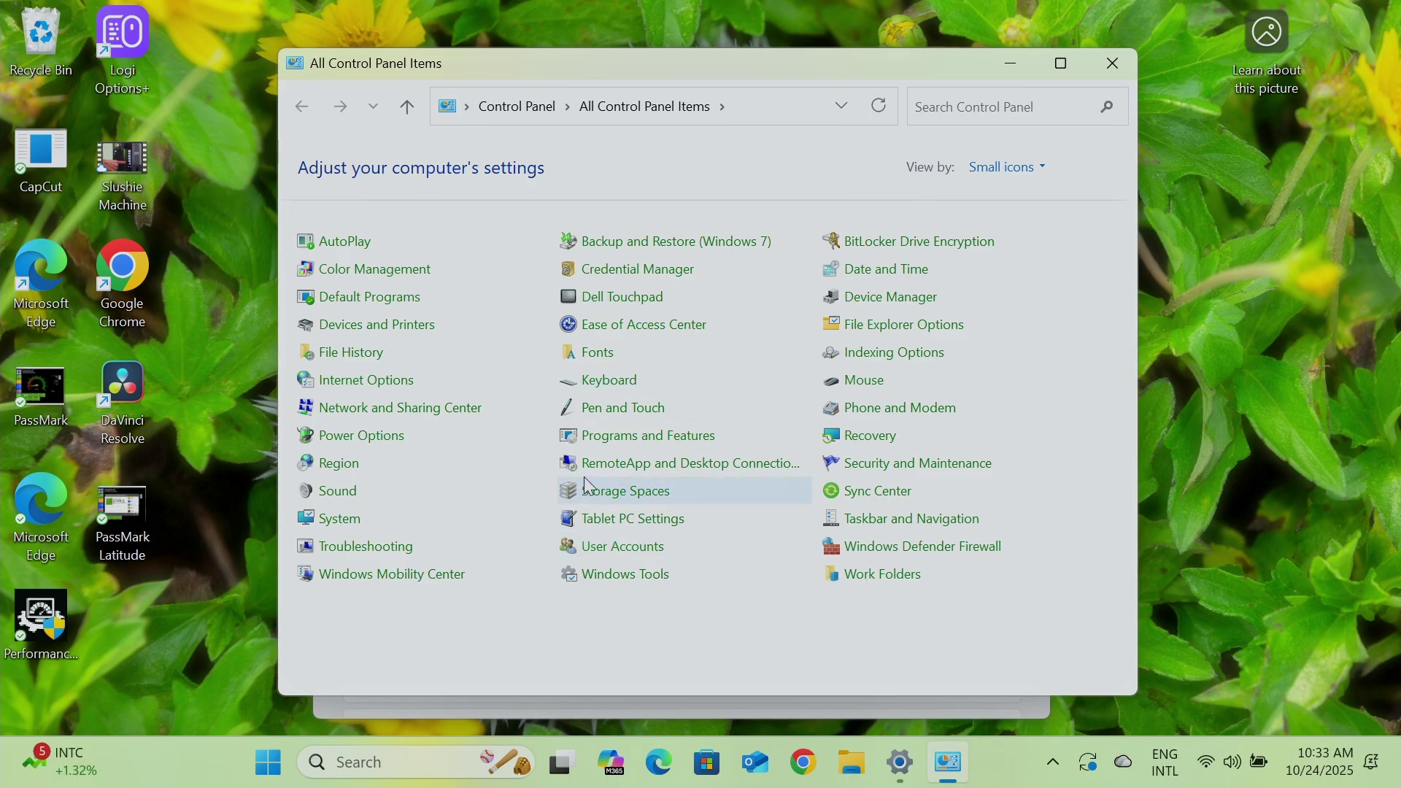
click(1119, 71)
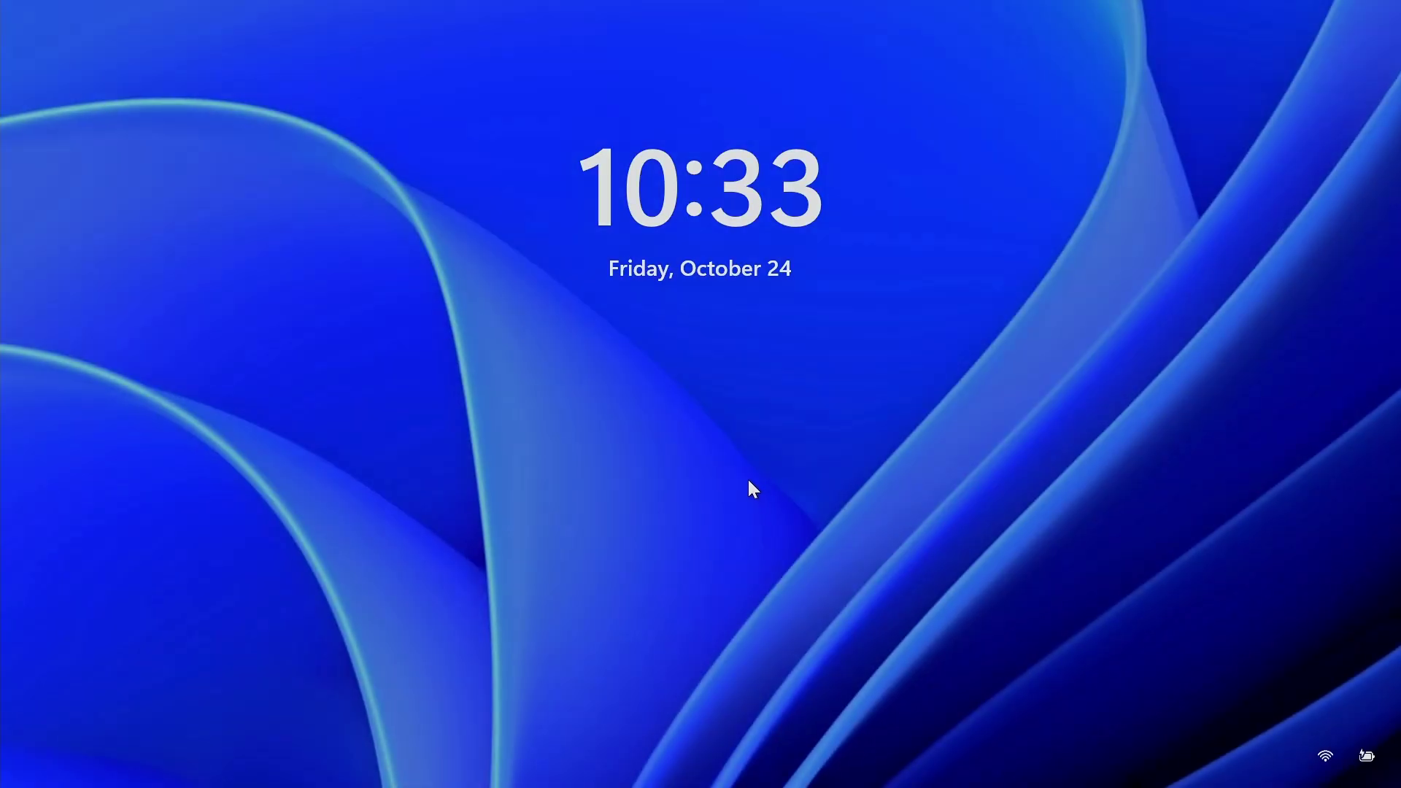
- Dismiss the lock screen and sign back in with the account PIN
click(756, 487)
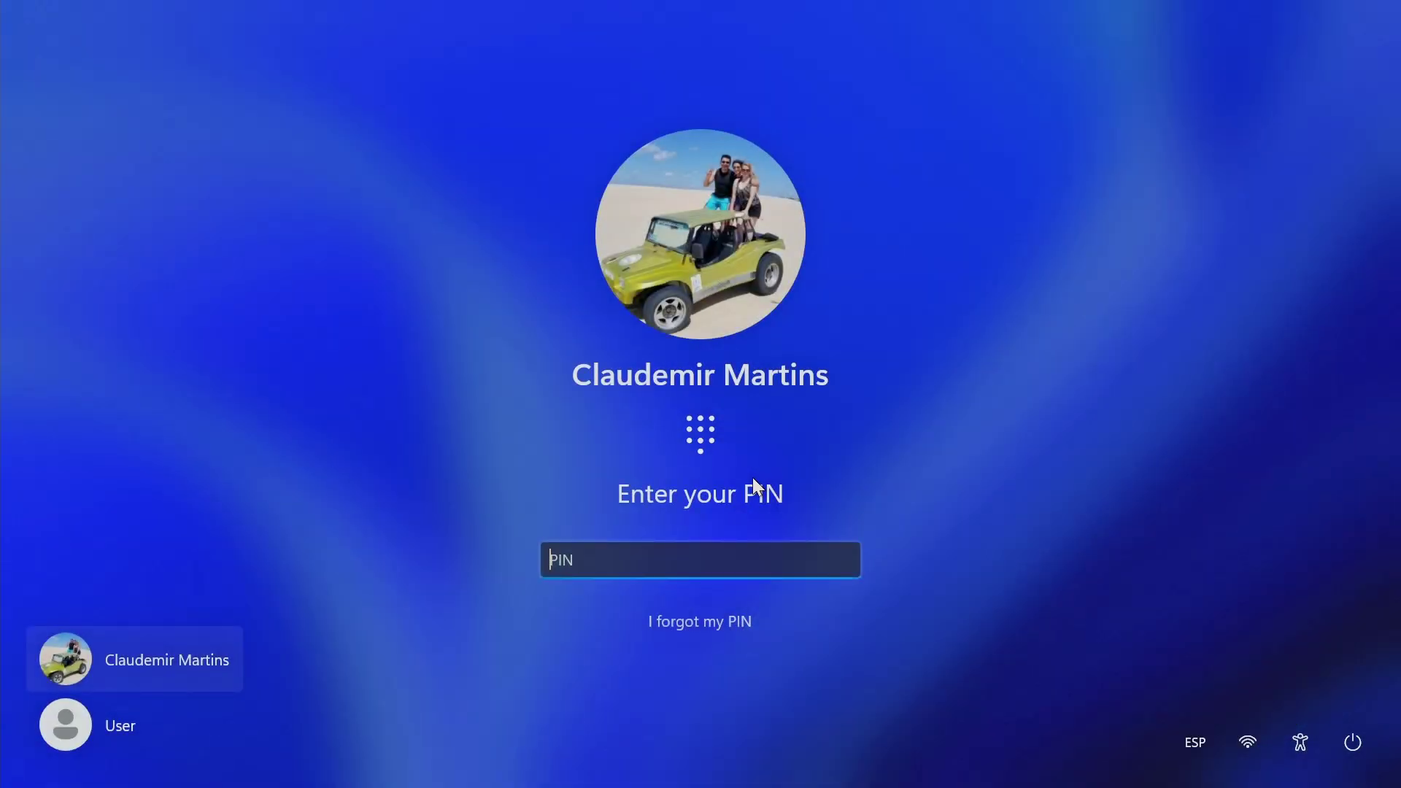
text(••)
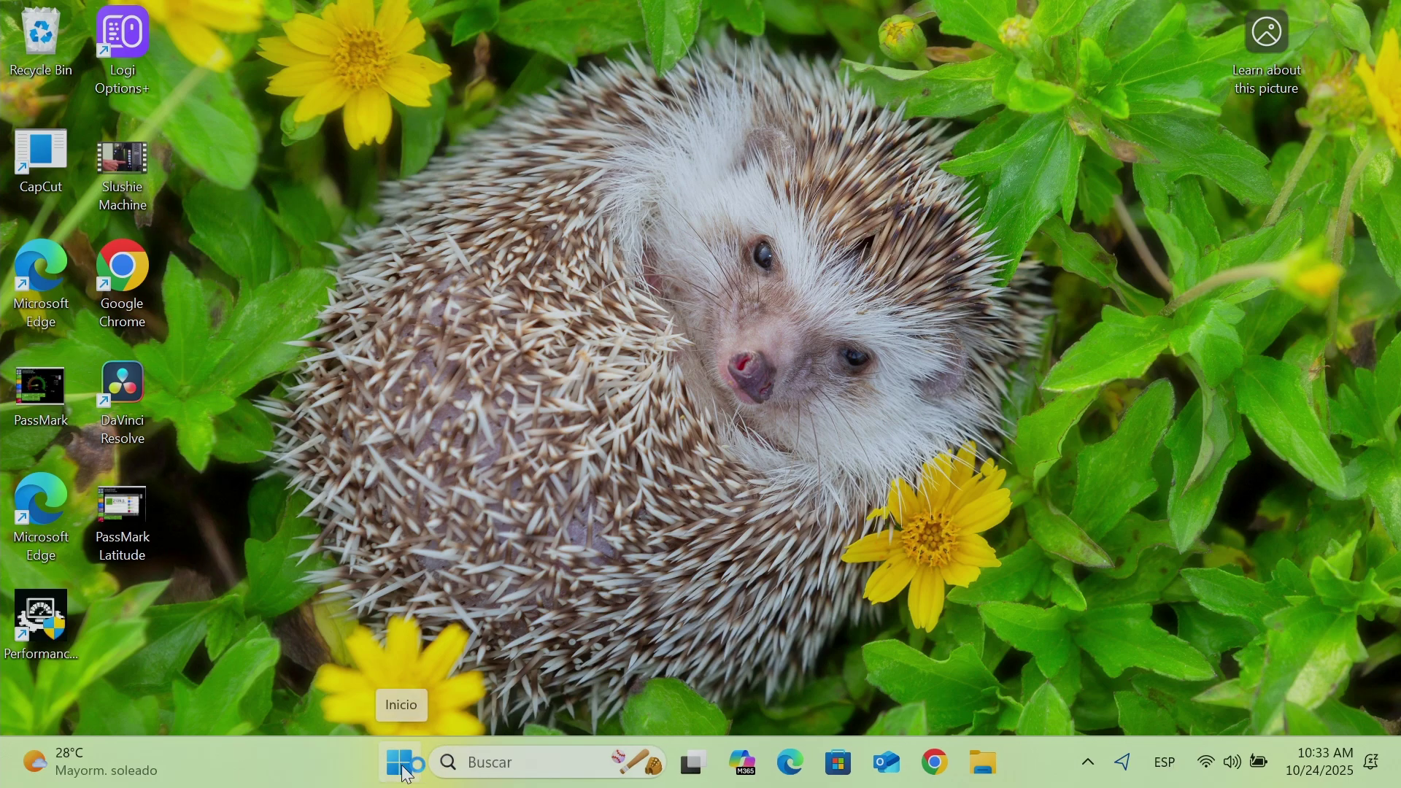
- Open Control Panel via a 'dont' search, switch View by to Category, then back to Small icons
click(500, 762)
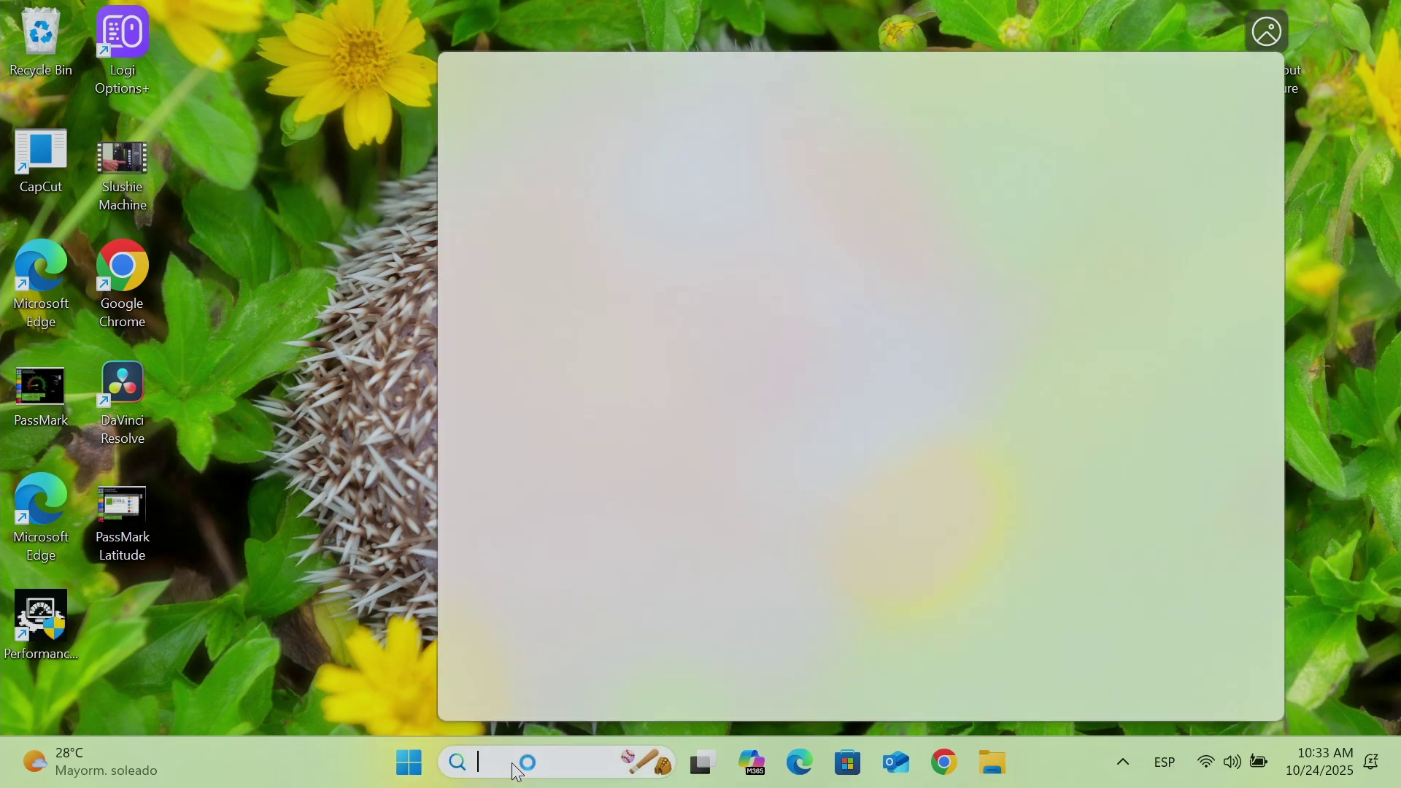
text(dont)
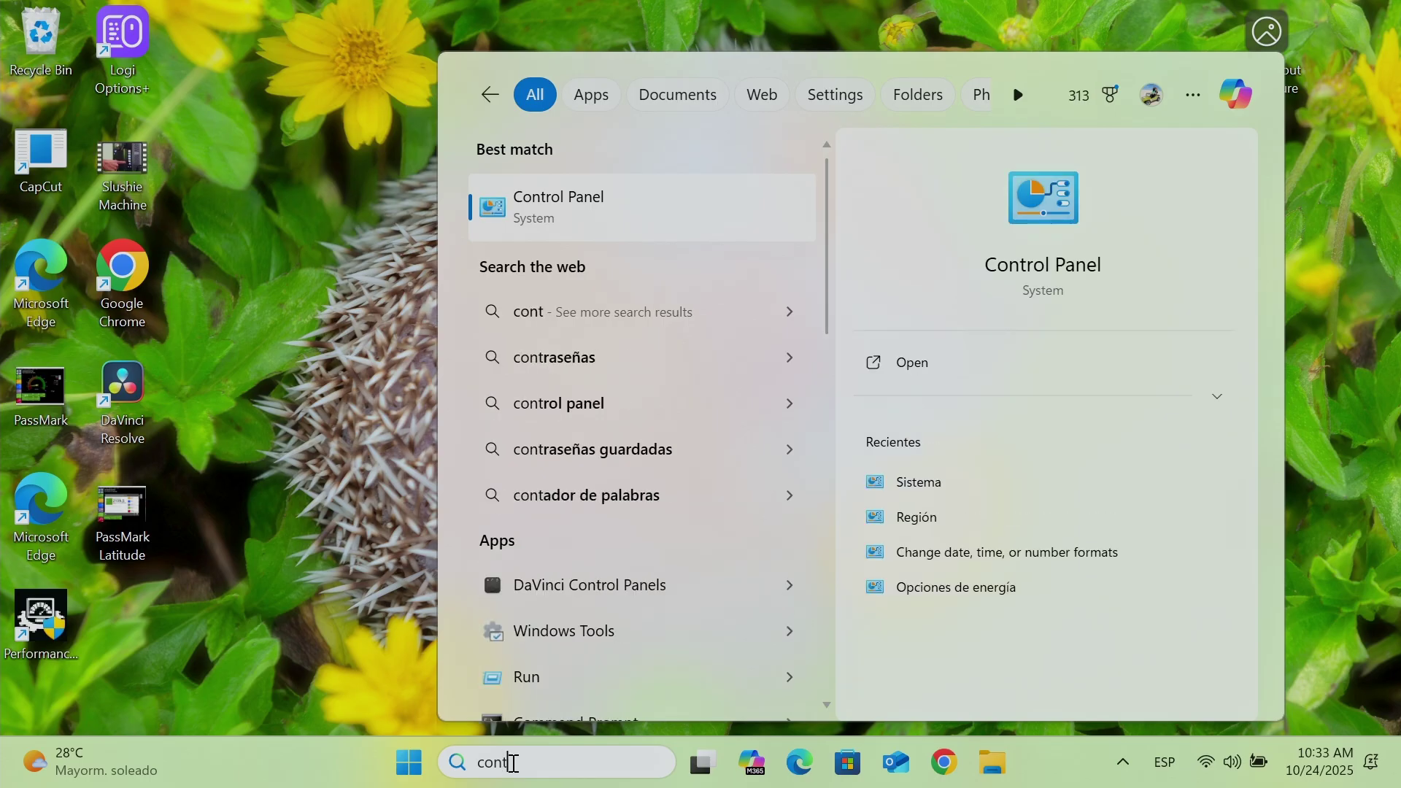
click(577, 208)
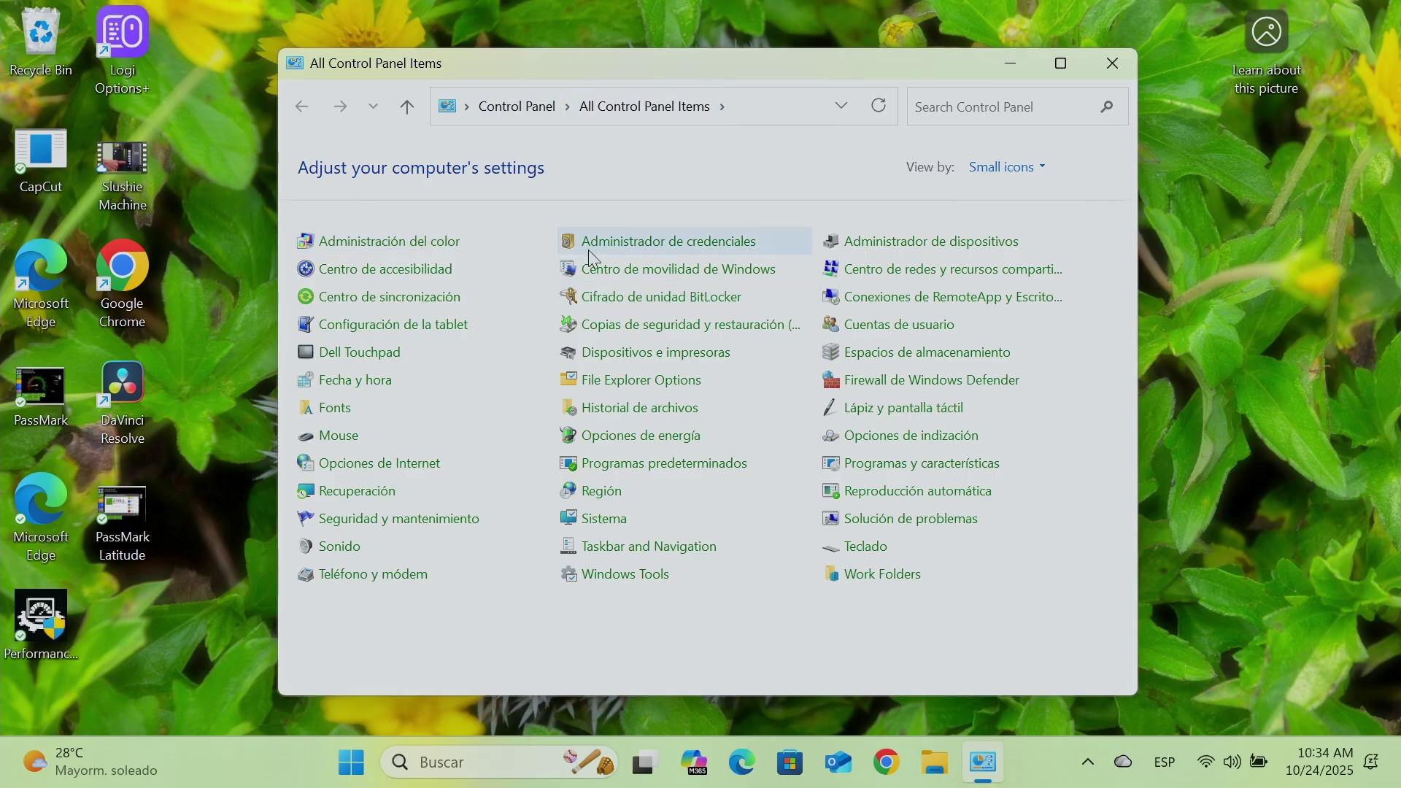
click(1003, 167)
click(1005, 195)
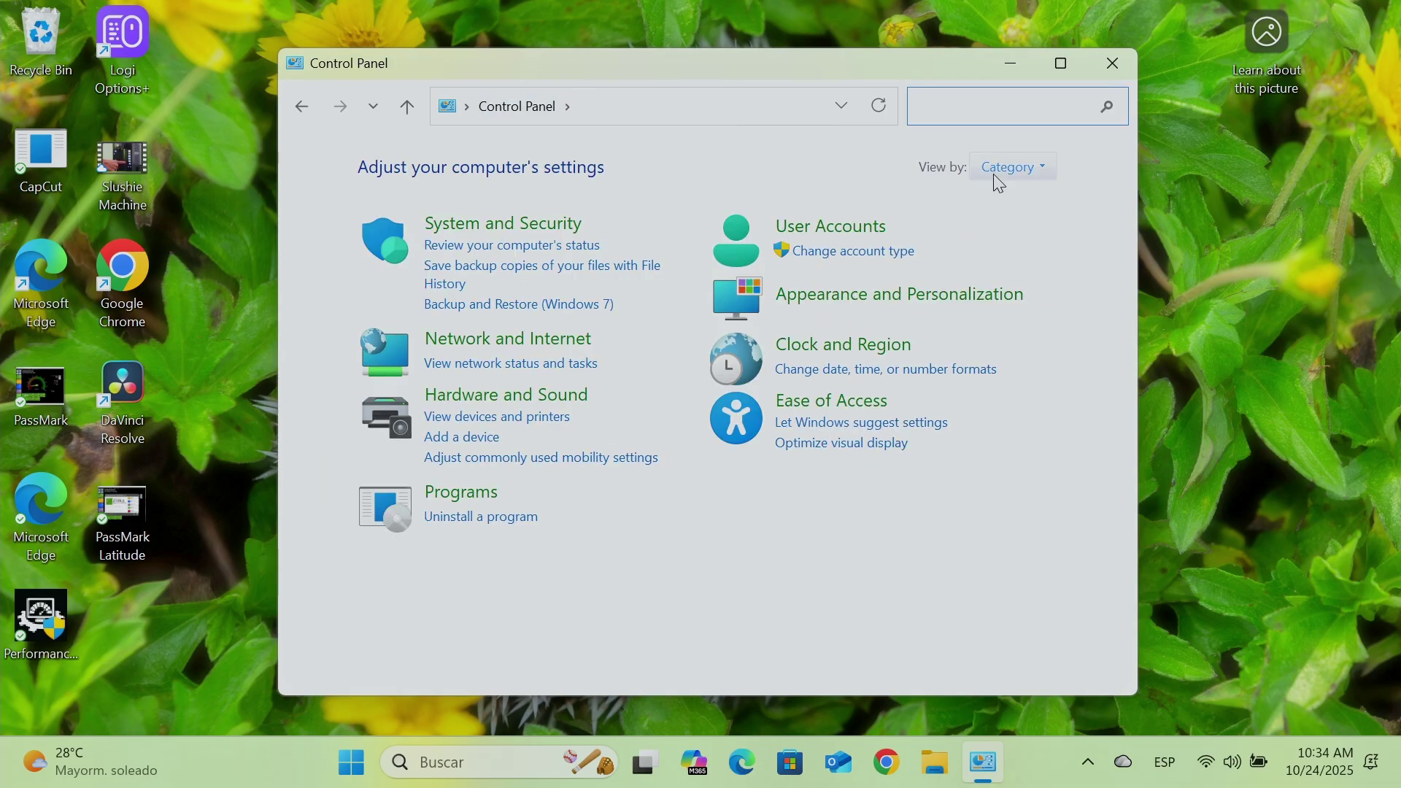
click(1007, 169)
click(1043, 264)
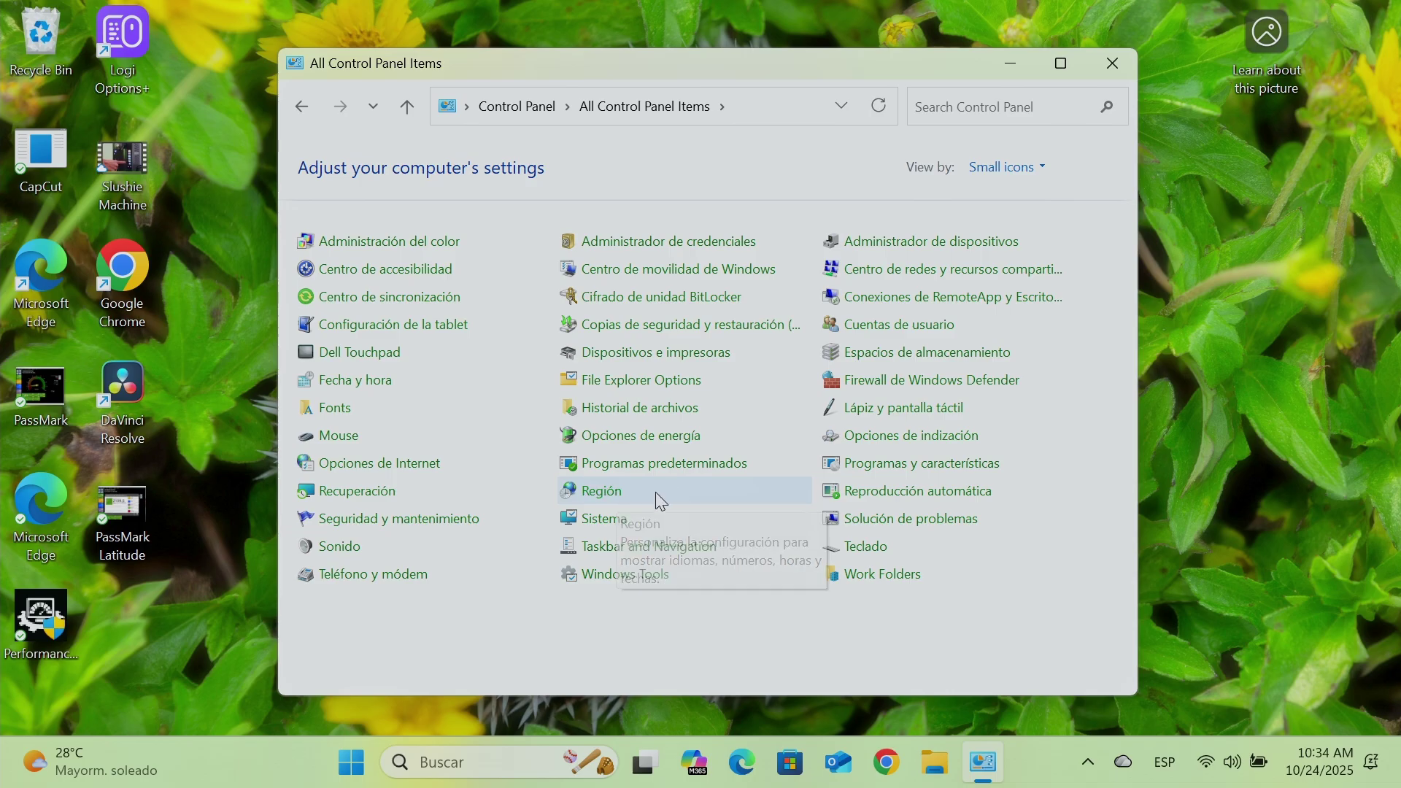
- Open Región's Administrativo tab and check the non-Unicode system locale, cancelling without changes
click(597, 497)
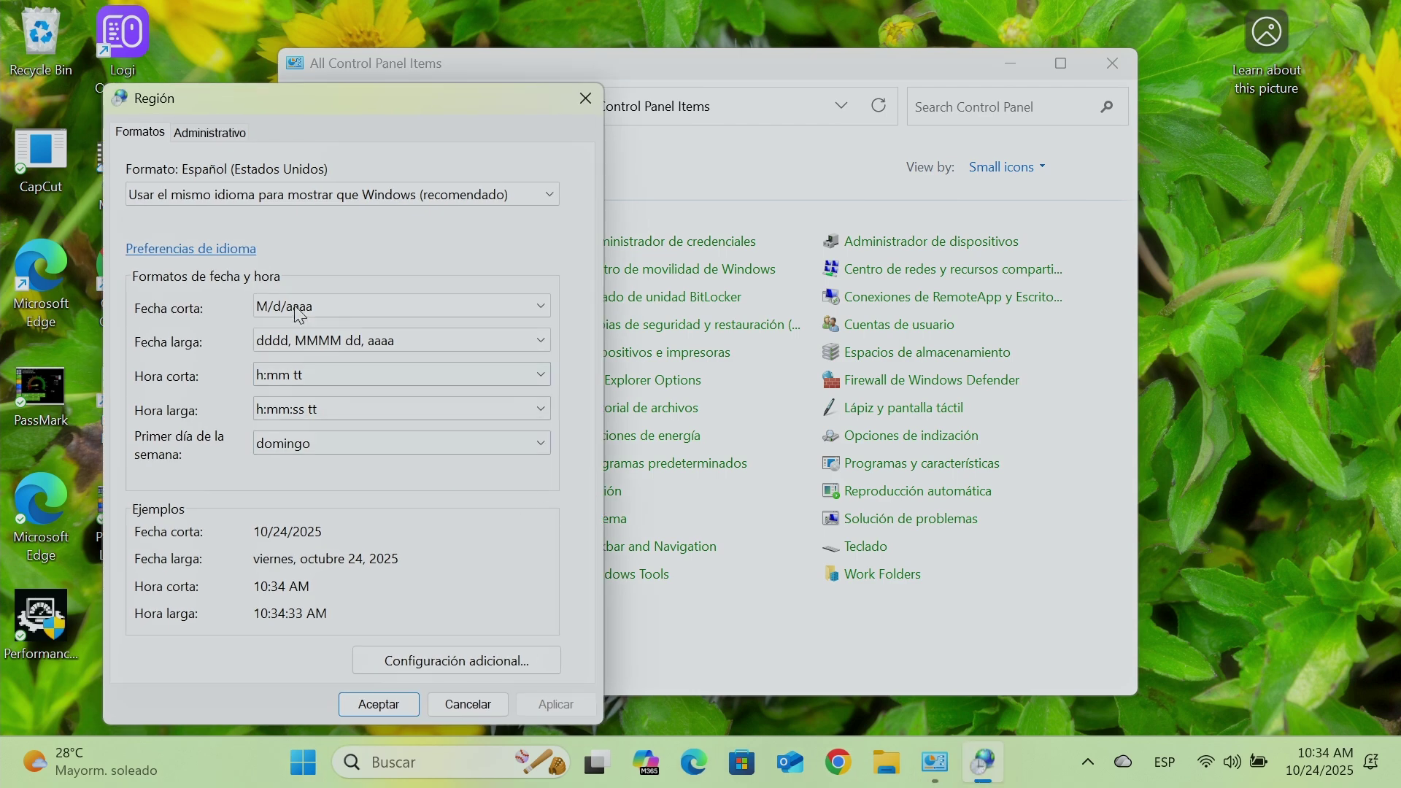
click(218, 136)
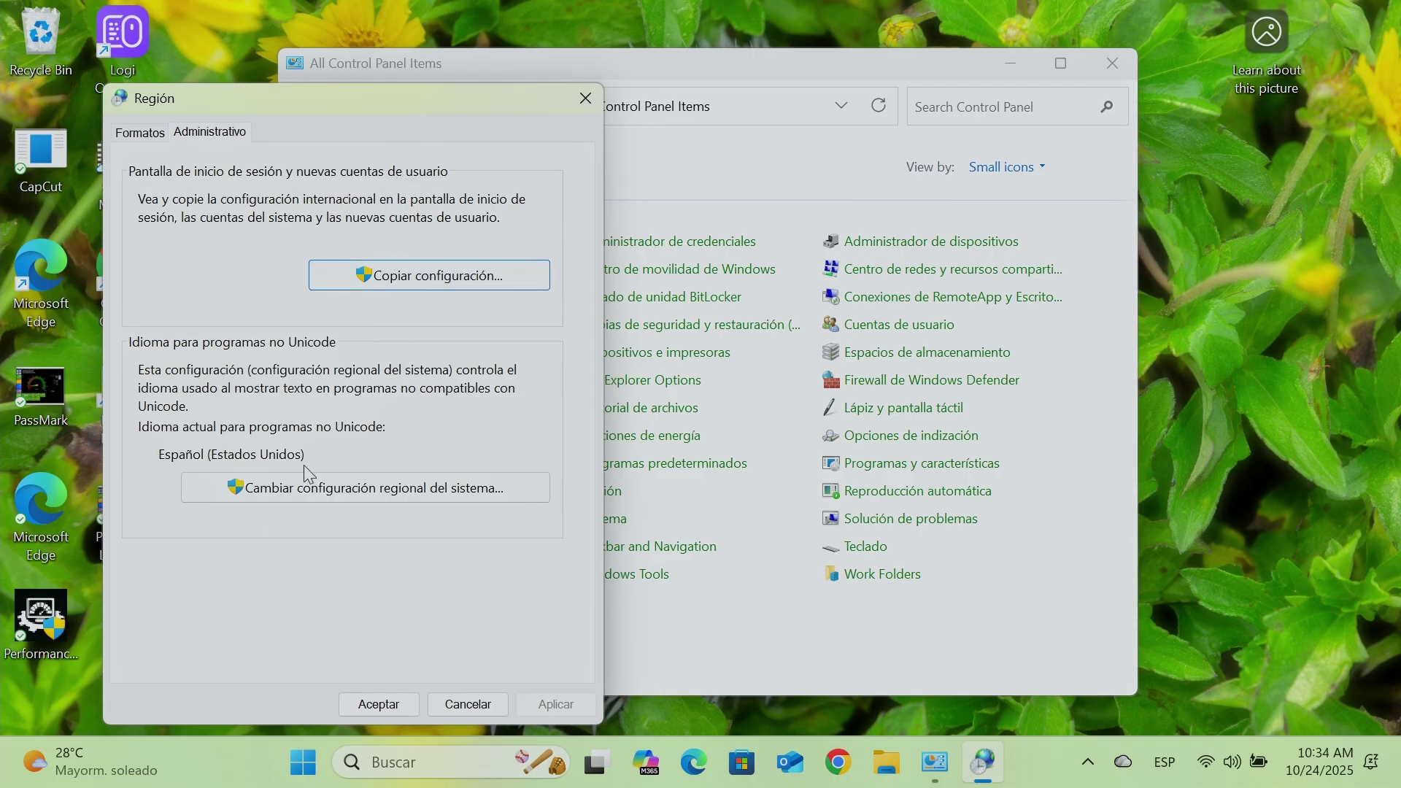
click(362, 499)
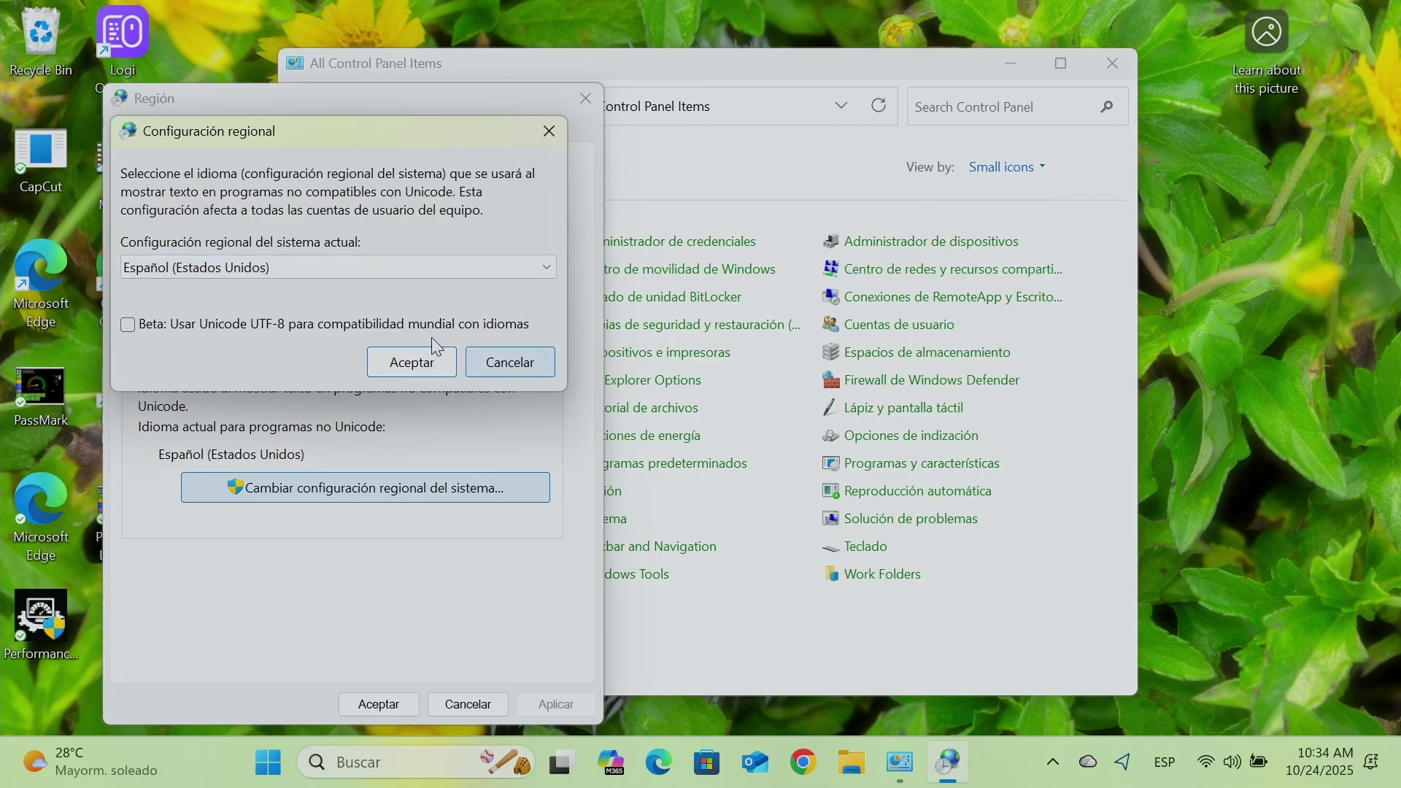
click(541, 374)
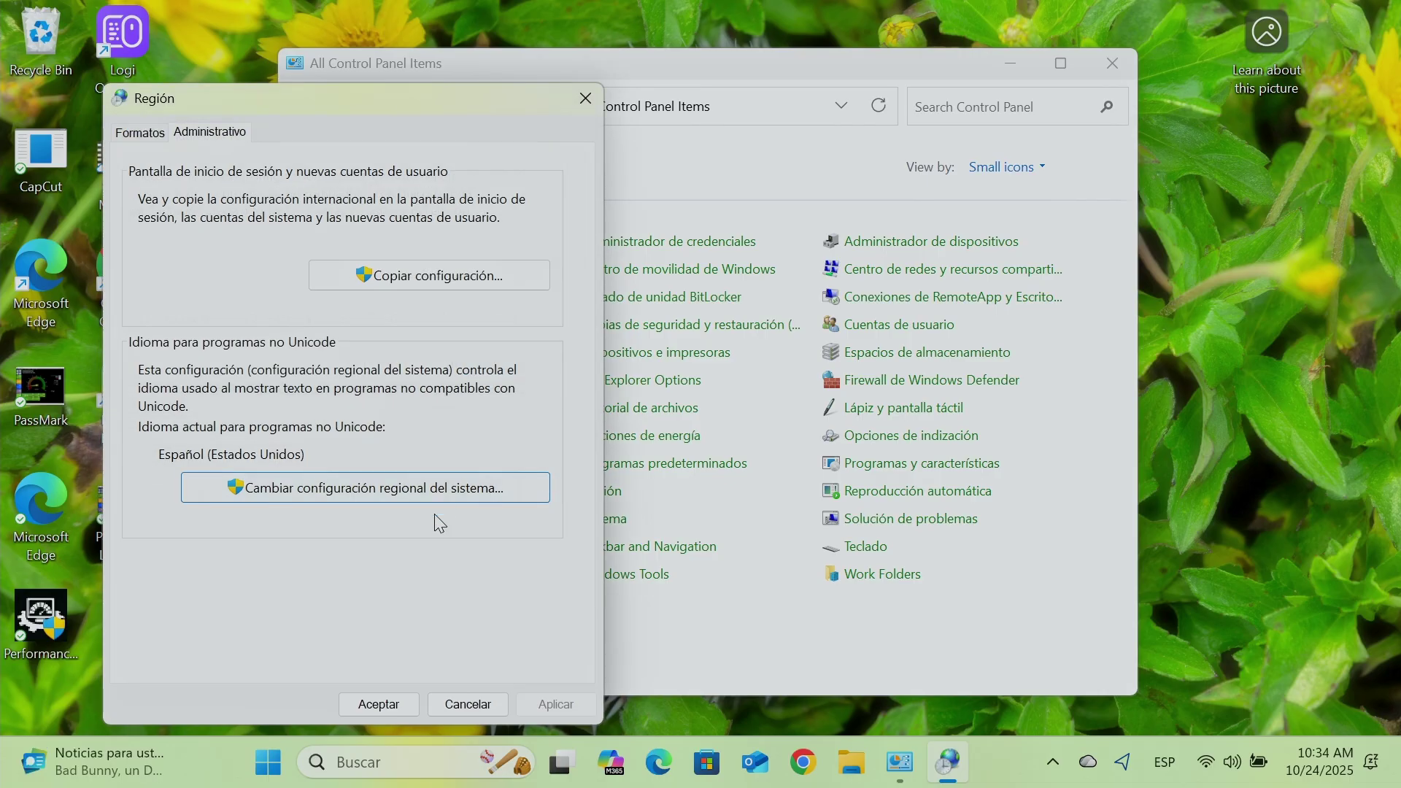
click(411, 278)
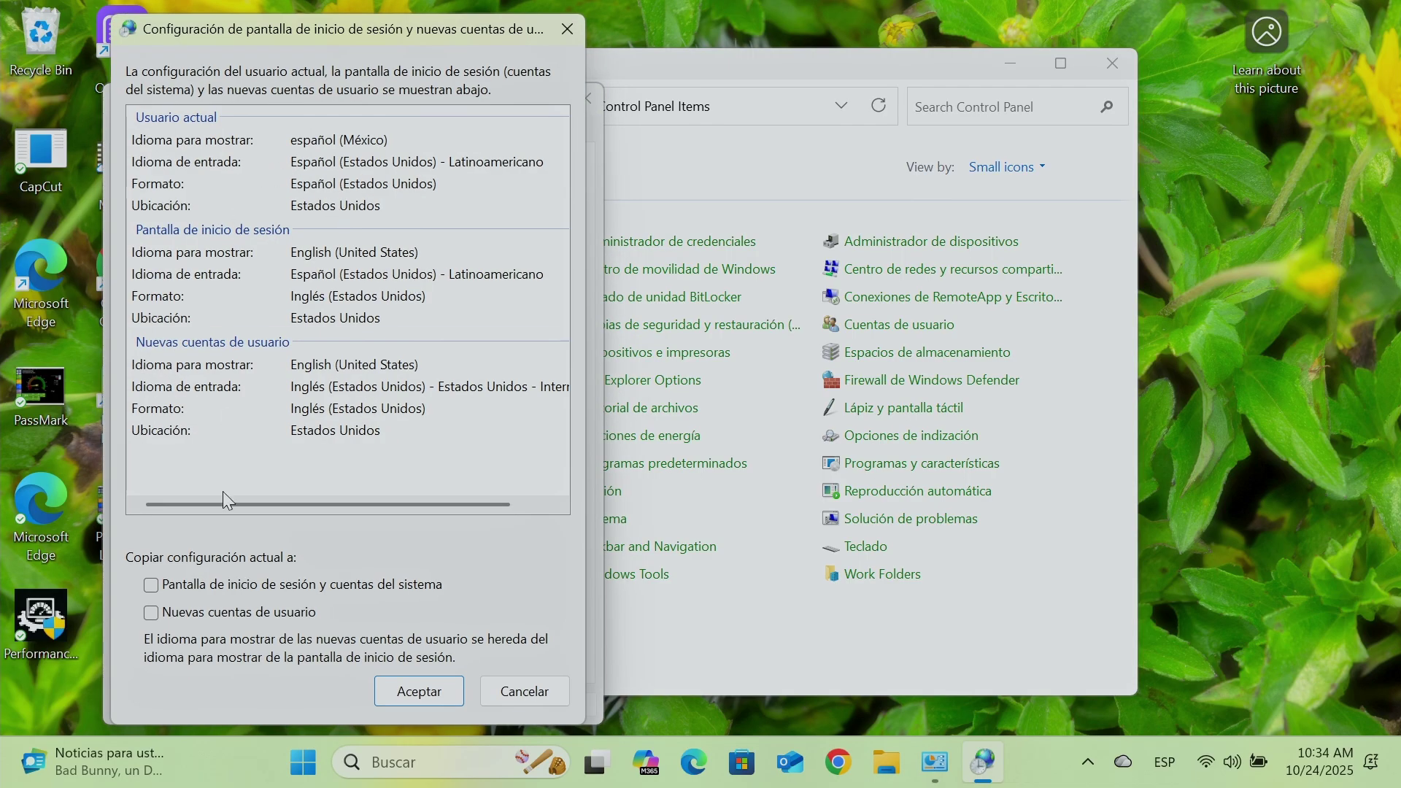
click(184, 584)
click(182, 613)
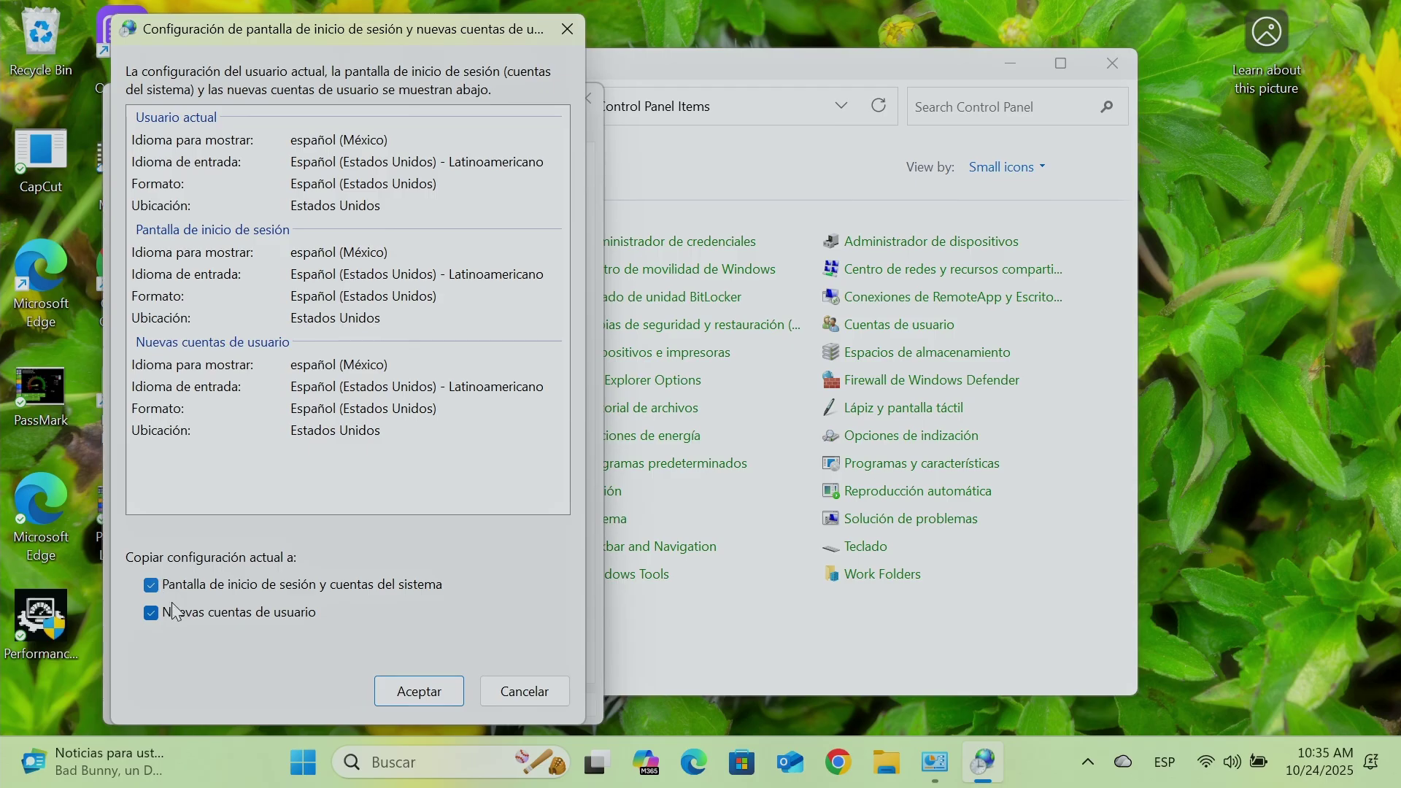
click(524, 691)
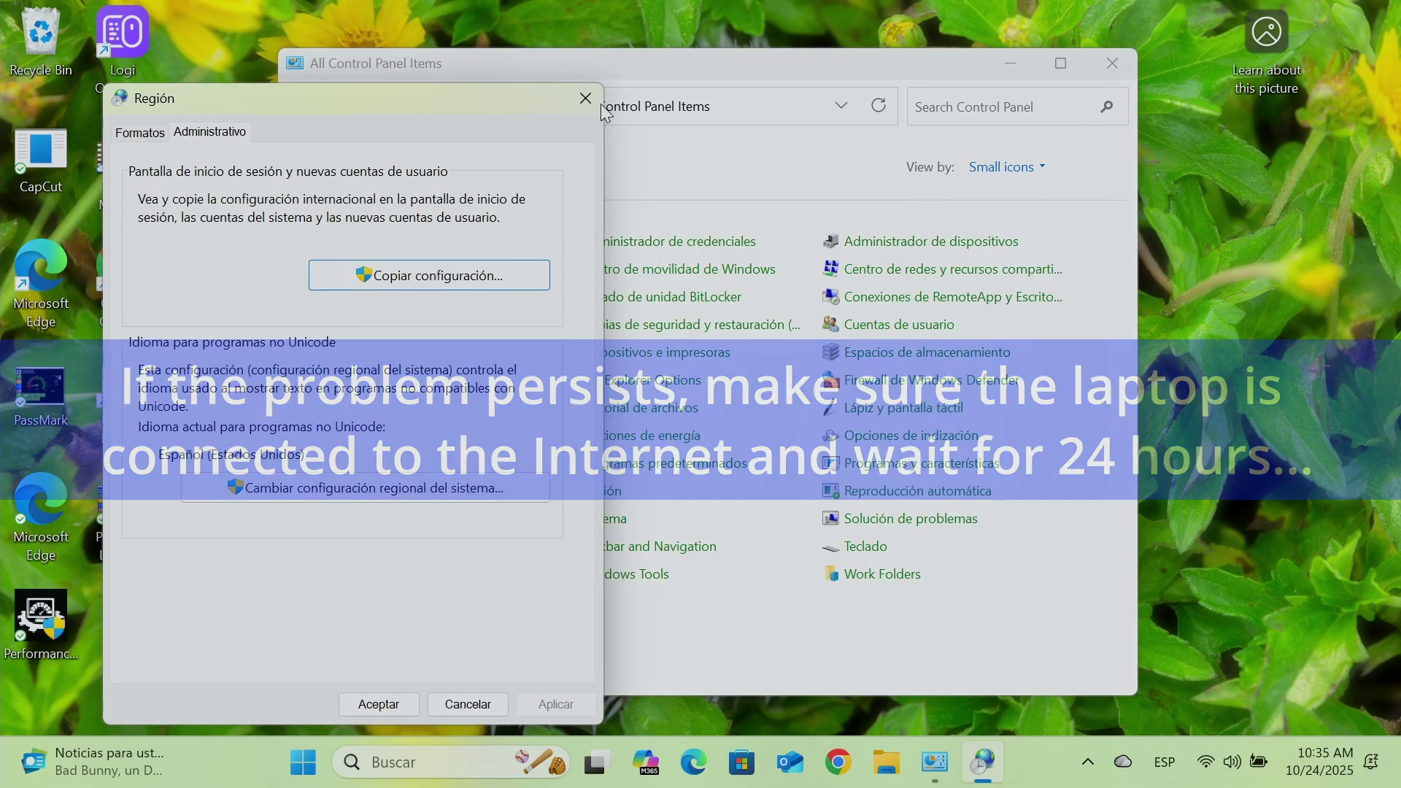